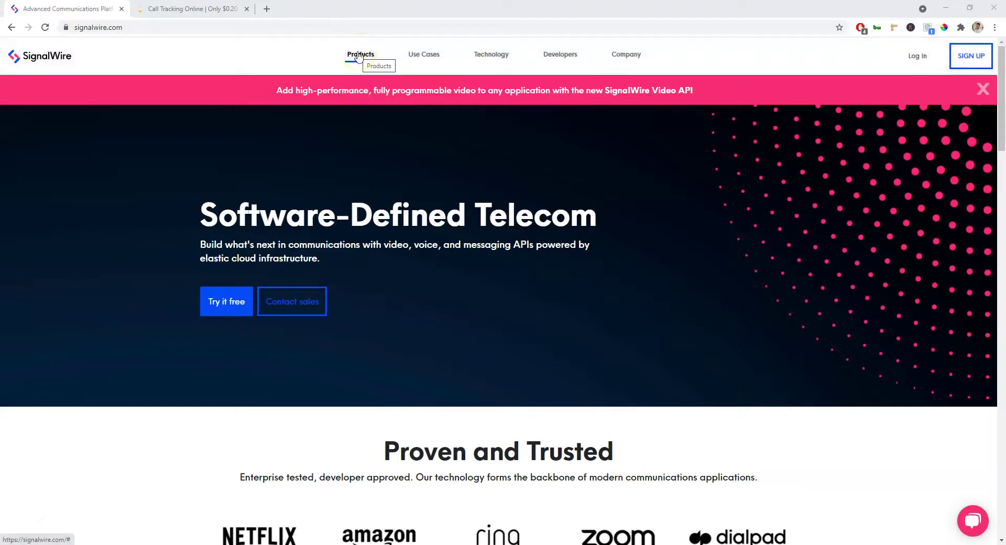
Scroll the SignalWire homepage down and back up to the Software-Defined Telecom hero.
scroll(426, 200, down, 2)
scroll(427, 205, up, 2)
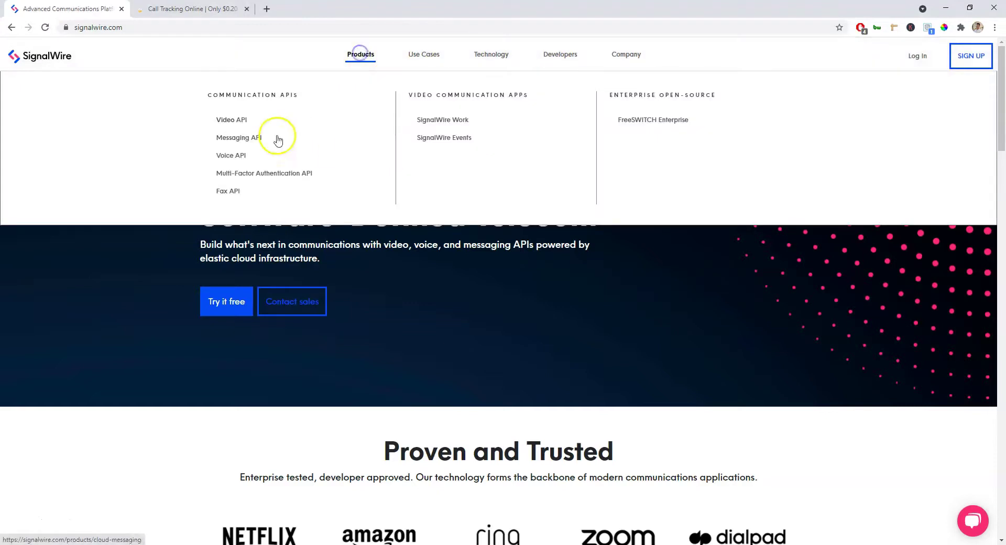
Open SignalWire's Voice Pricing and highlight the Local Number and Toll-Free call rates.
click(230, 121)
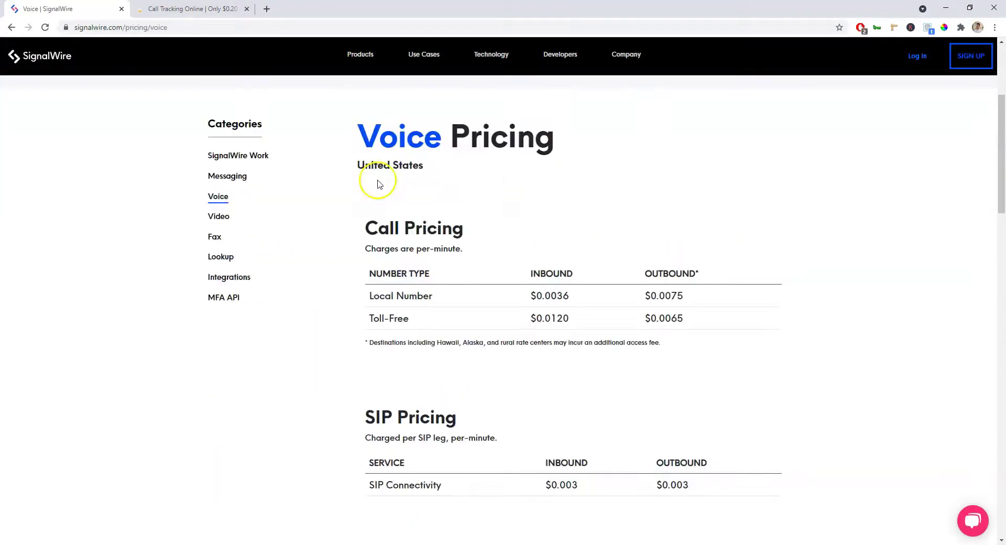
drag(362, 302, 485, 298)
scroll(508, 294, down, 4)
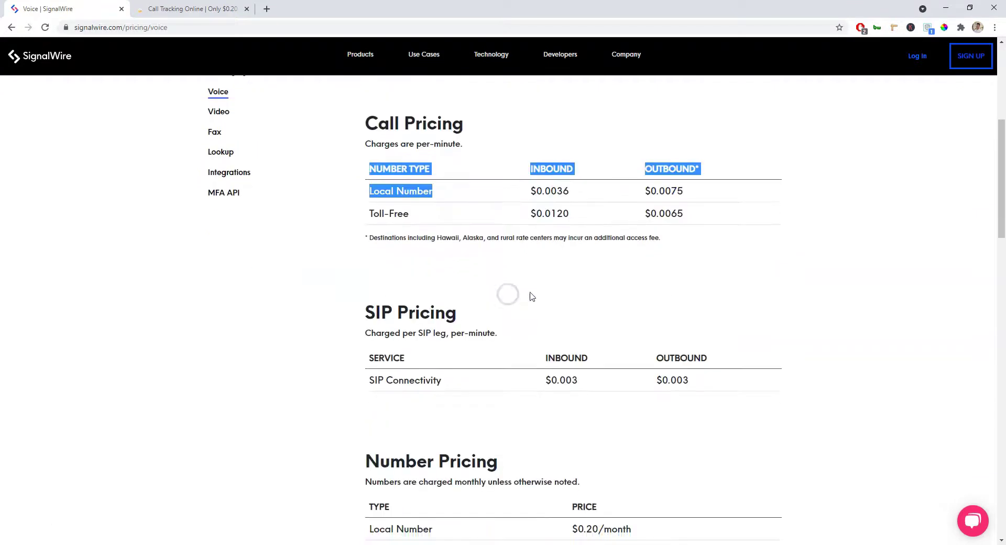
mouse_move(634, 424)
mouse_down()
mouse_move(378, 418)
mouse_move(414, 434)
mouse_up()
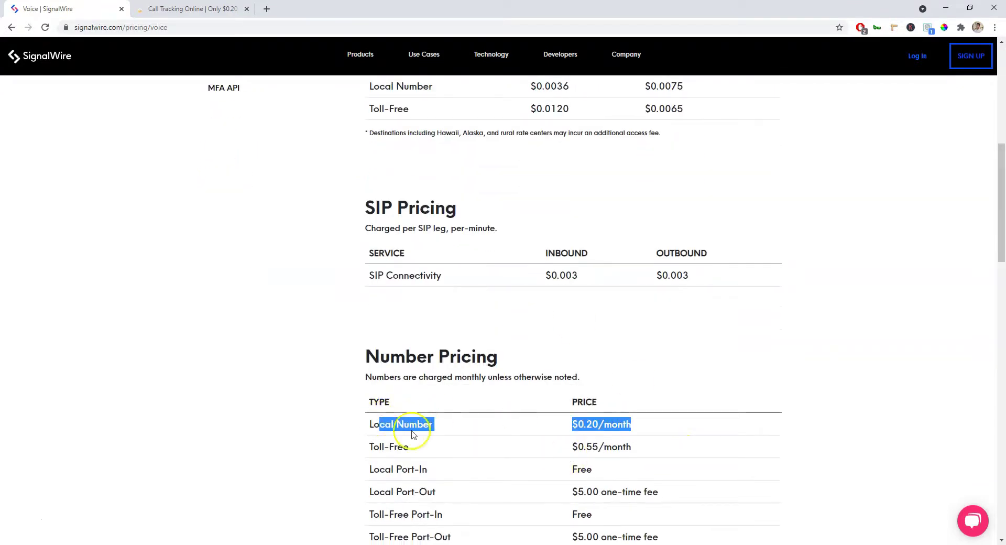
drag(572, 446, 632, 446)
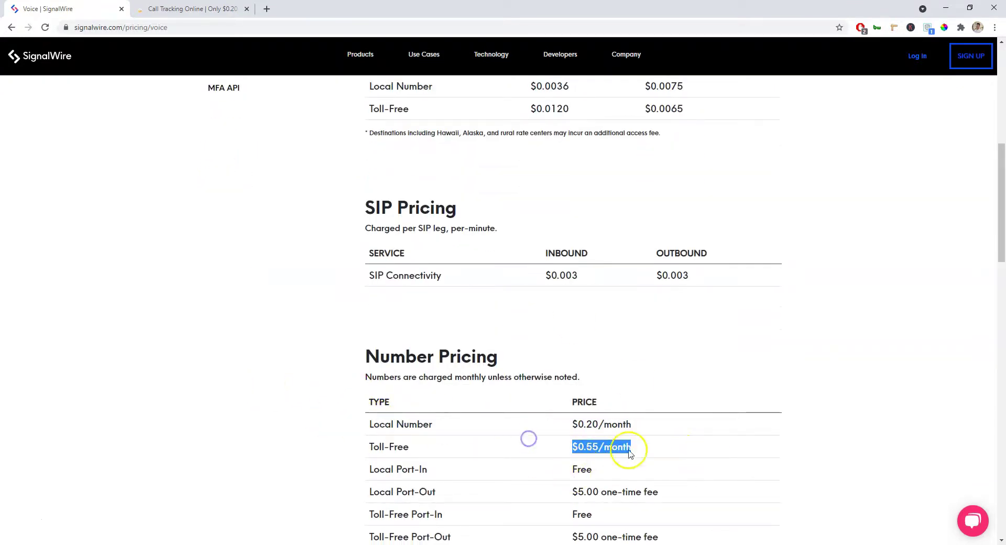
scroll(663, 457, up, 3)
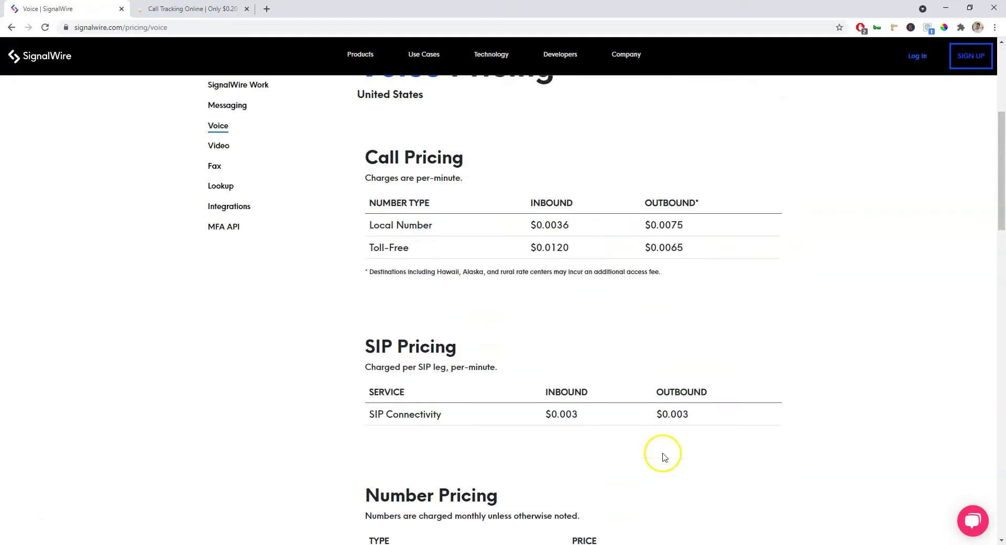
drag(527, 244, 712, 271)
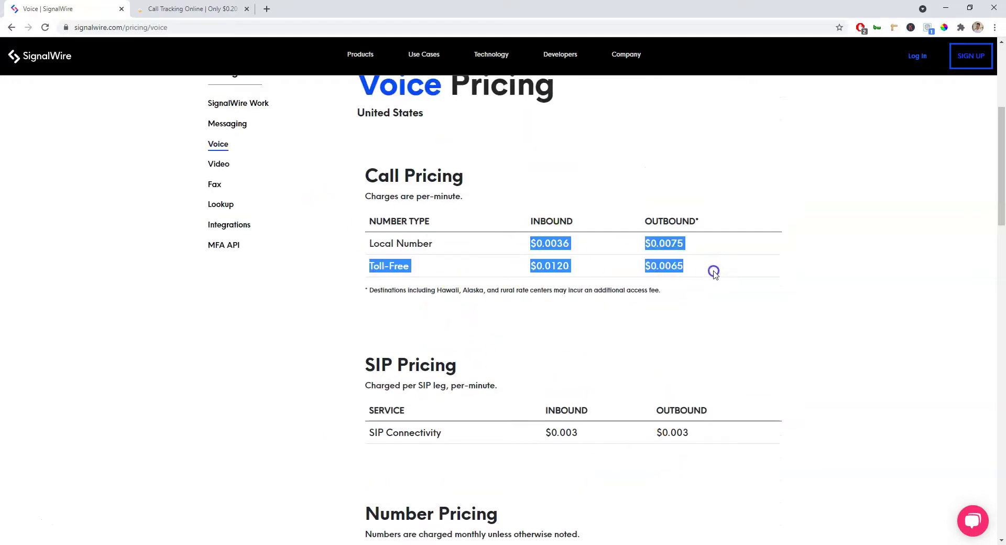
click(704, 260)
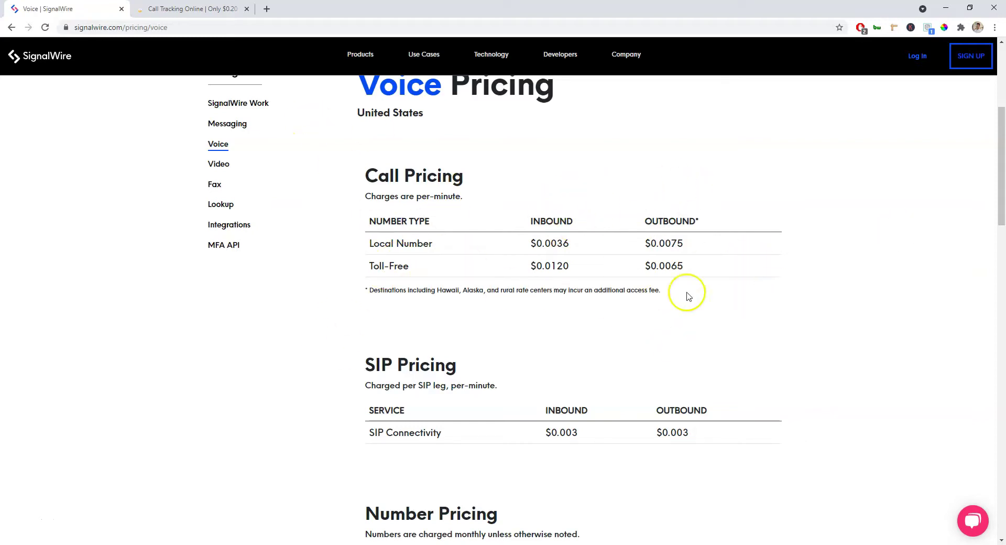
Scroll through the US voice rates and SIP connectivity pricing, clearing the highlight.
scroll(723, 247, up, 3)
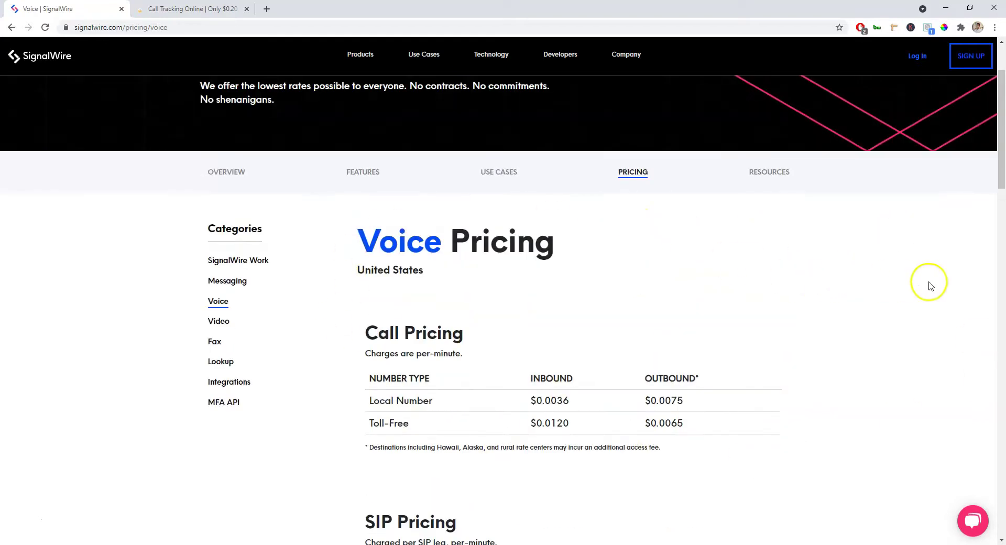
scroll(417, 250, down, 1)
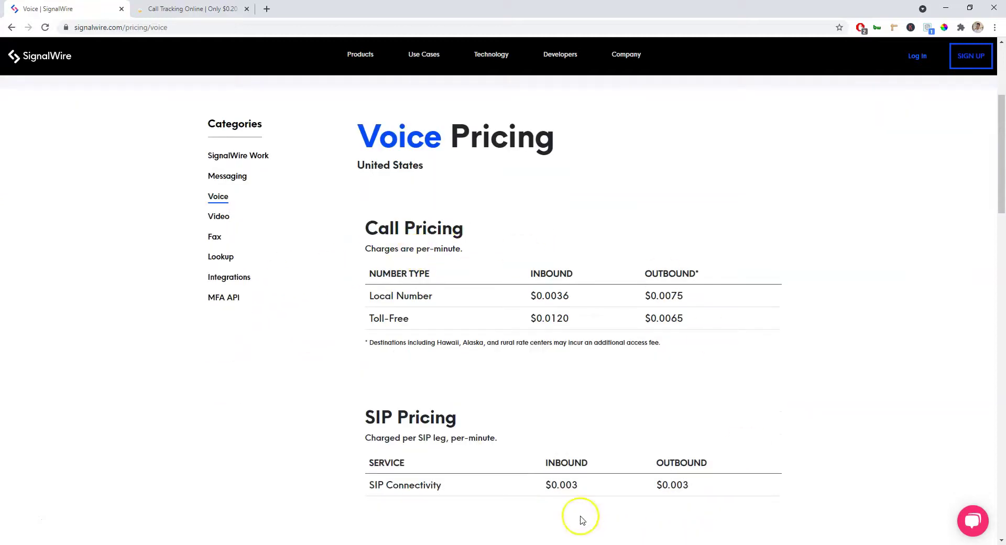
scroll(990, 199, up, 4)
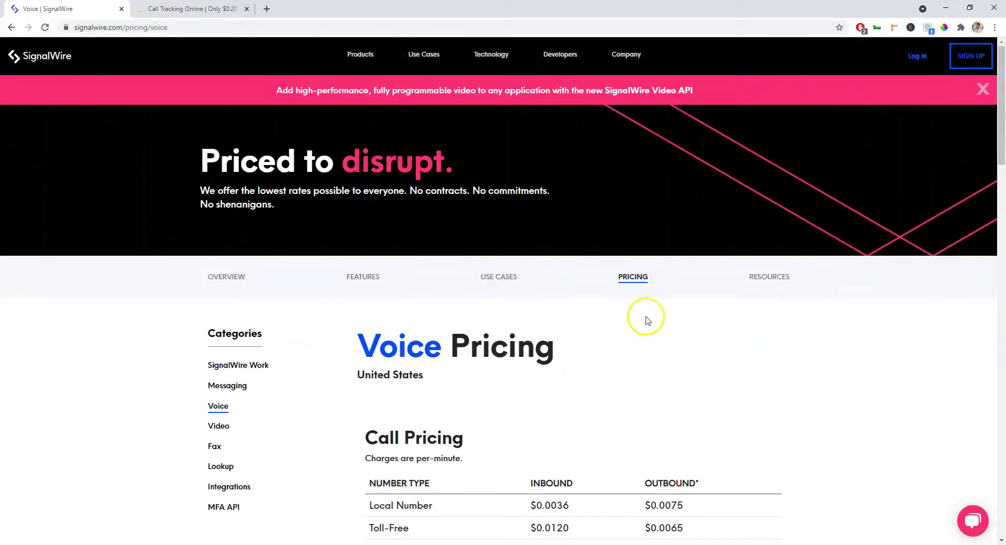
scroll(697, 319, down, 1)
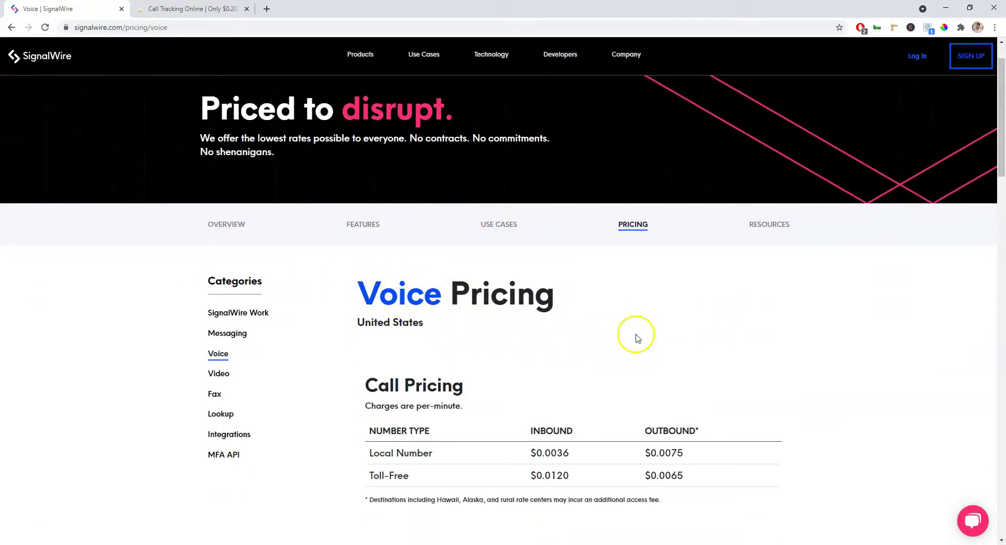
scroll(986, 375, down, 3)
scroll(592, 285, up, 4)
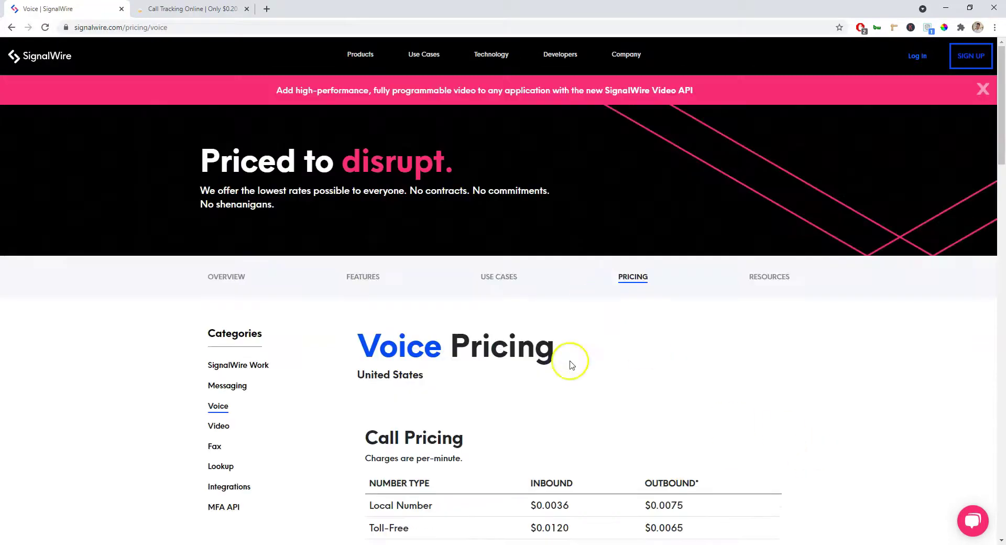
scroll(662, 404, down, 3)
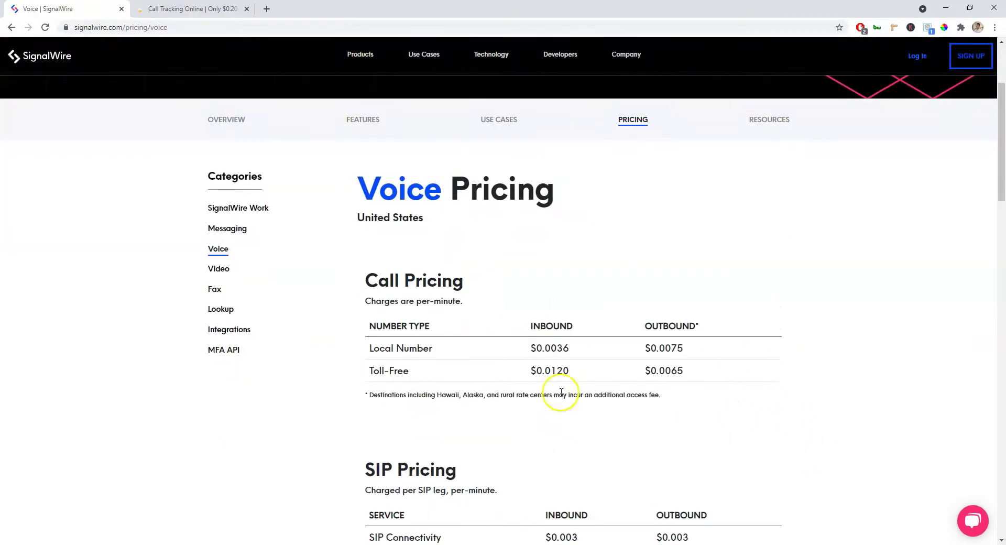
drag(561, 398, 539, 355)
click(539, 355)
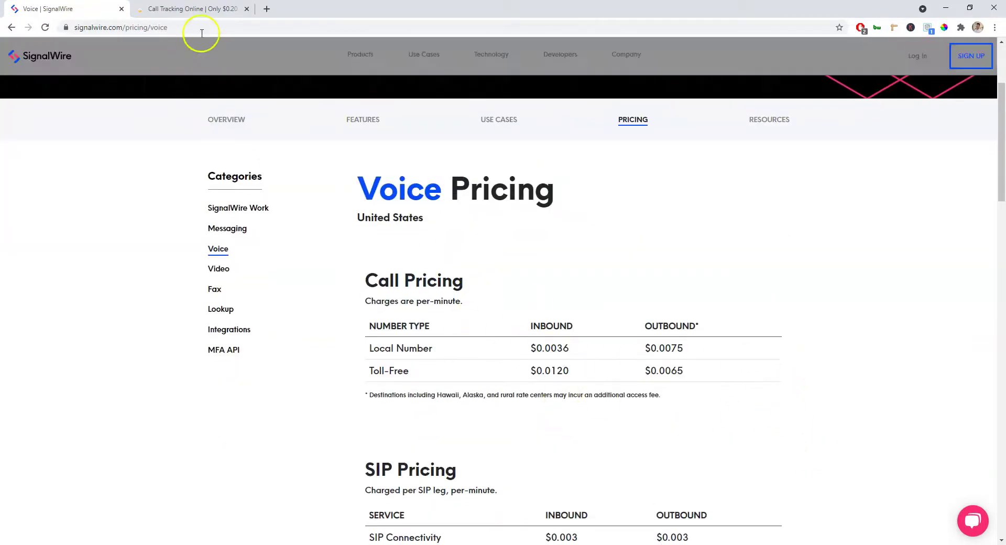
Switch to CallScaler's pricing page and highlight the Agency Plan card details.
click(199, 9)
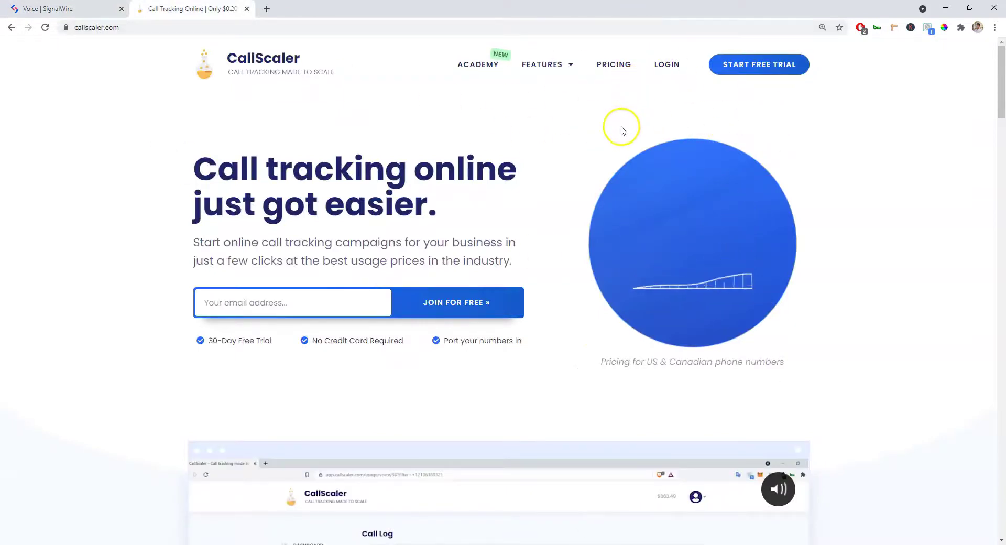
click(619, 66)
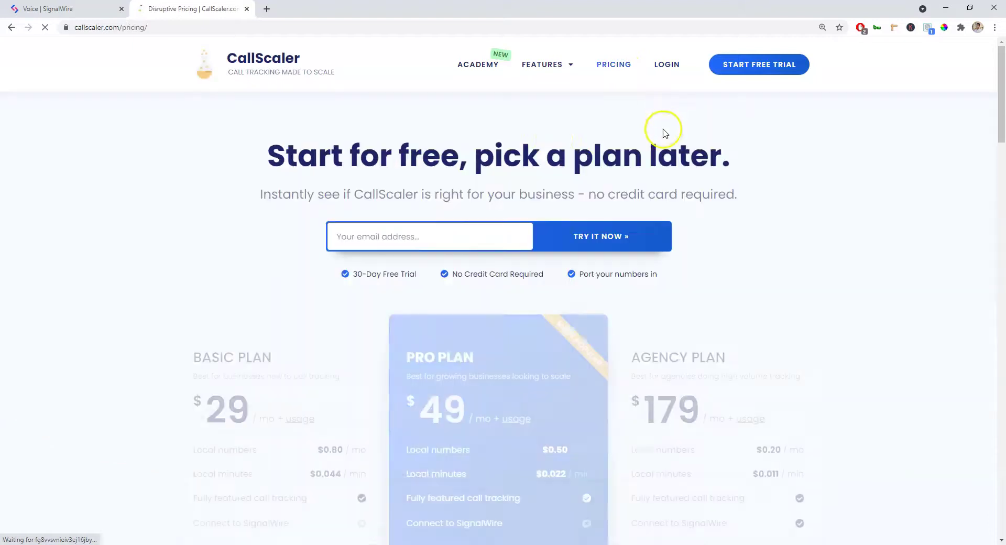
scroll(356, 256, down, 1)
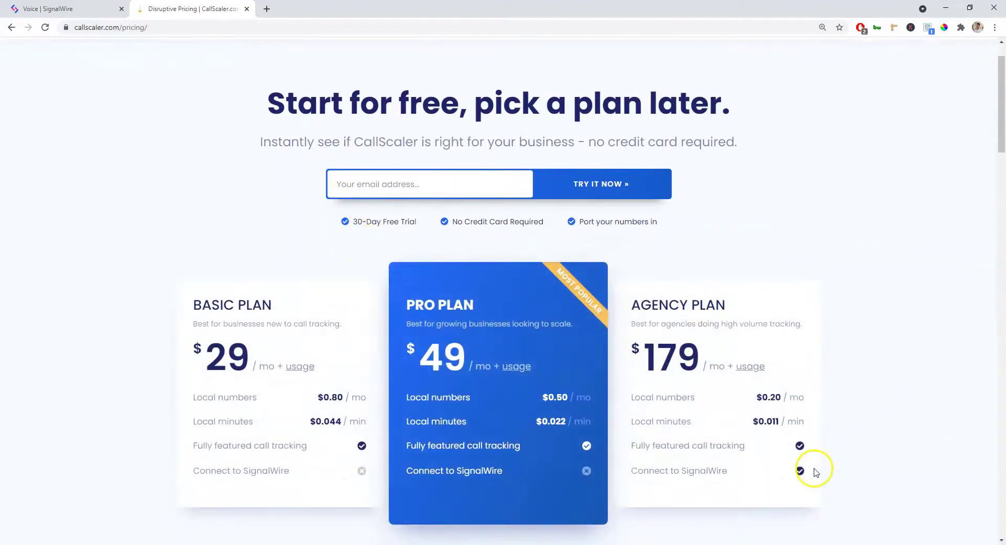
drag(815, 471, 644, 295)
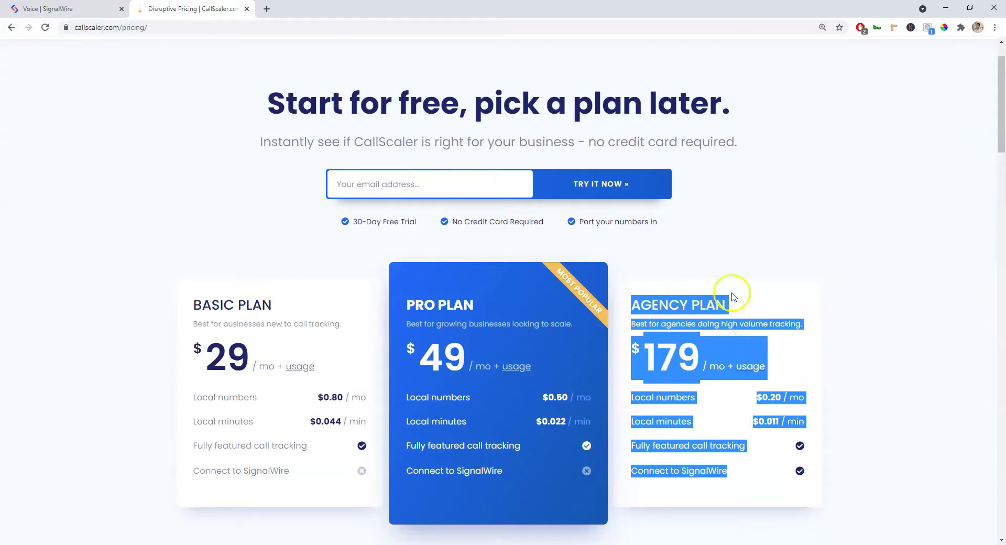
click(749, 306)
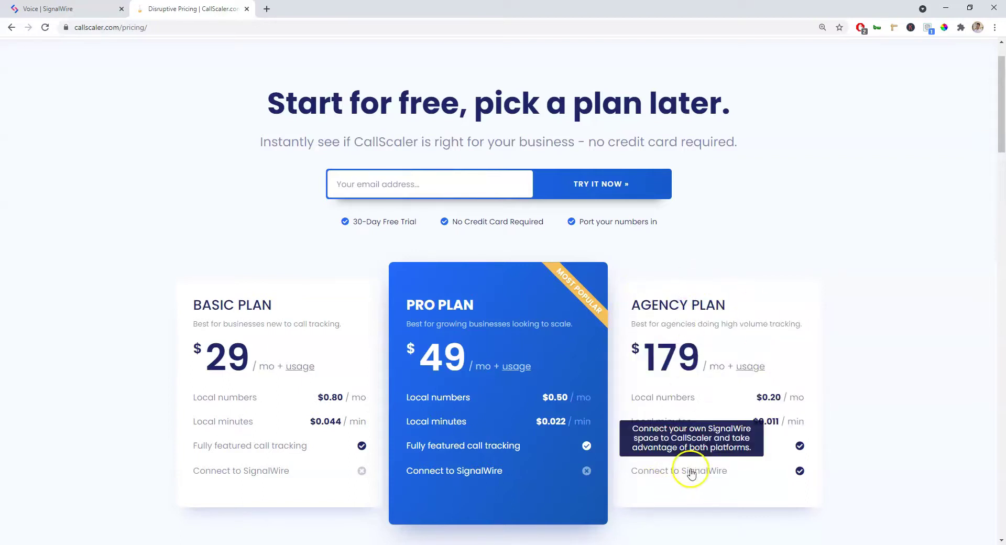
Highlight the Agency-only Connect to SignalWire feature and scroll the plan comparison.
scroll(723, 451, down, 1)
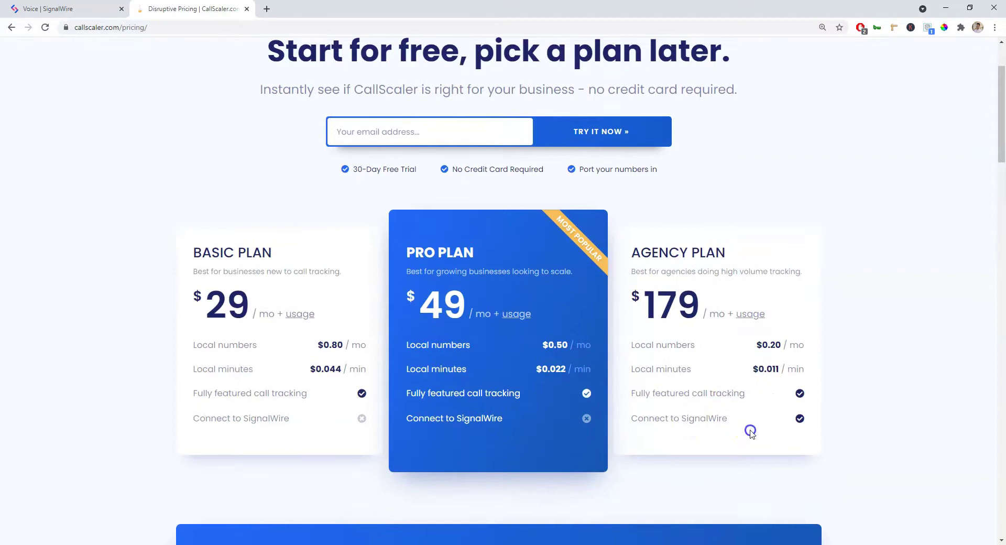
drag(751, 430, 630, 419)
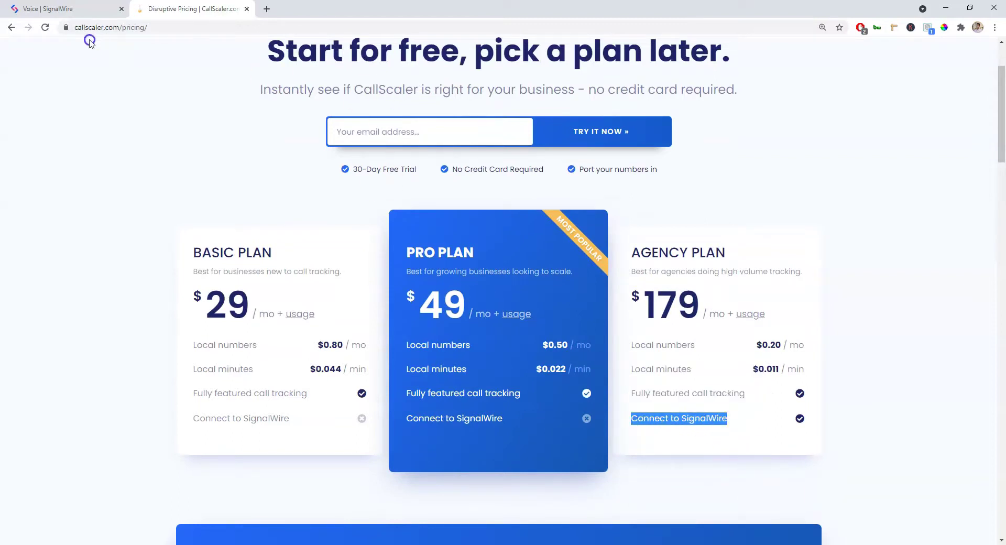
click(760, 436)
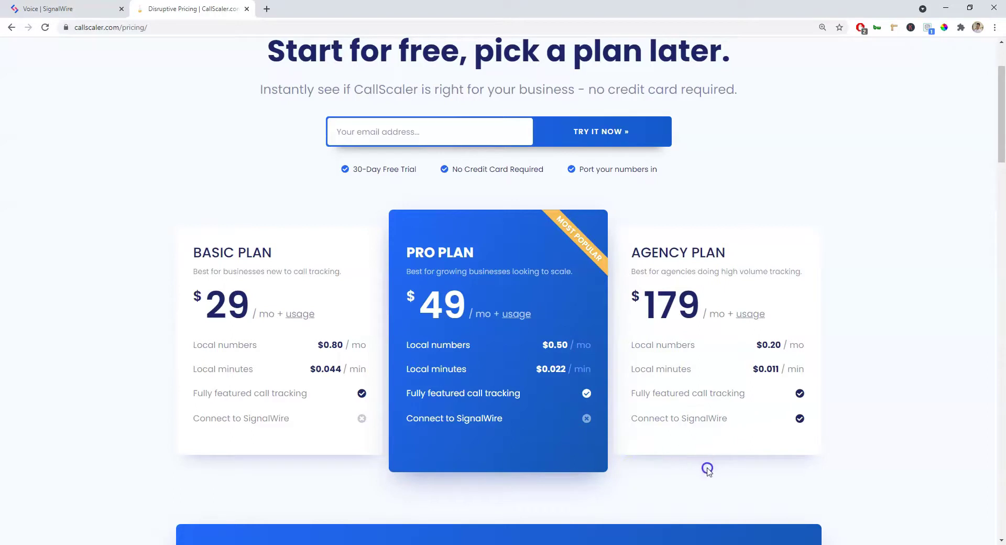
click(933, 369)
scroll(961, 364, down, 1)
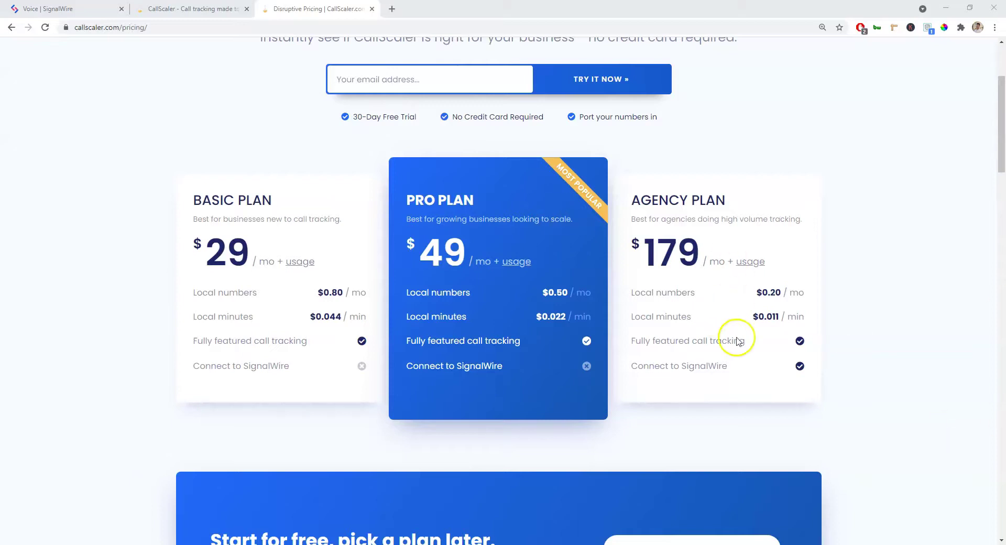
scroll(405, 407, up, 3)
scroll(705, 420, down, 2)
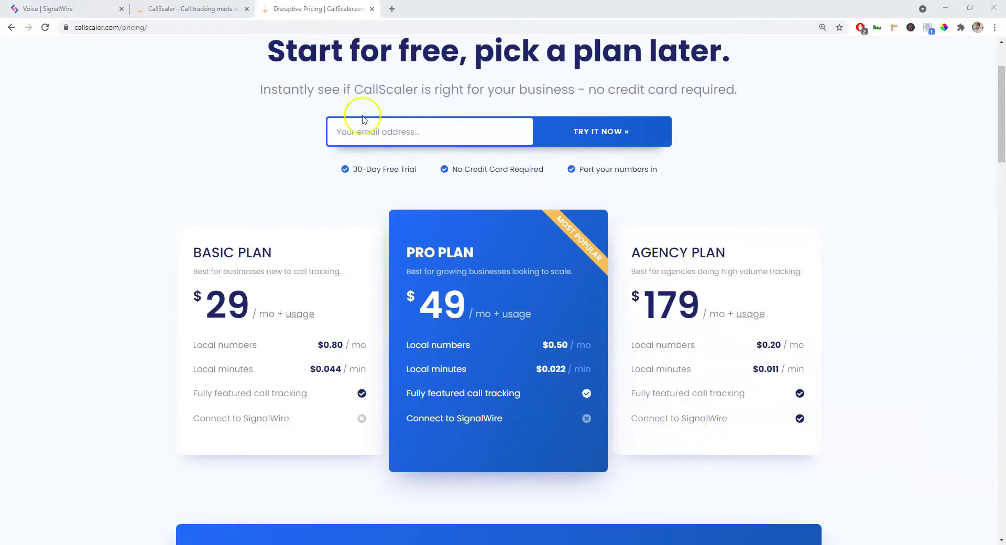
scroll(696, 220, down, 2)
scroll(991, 316, down, 1)
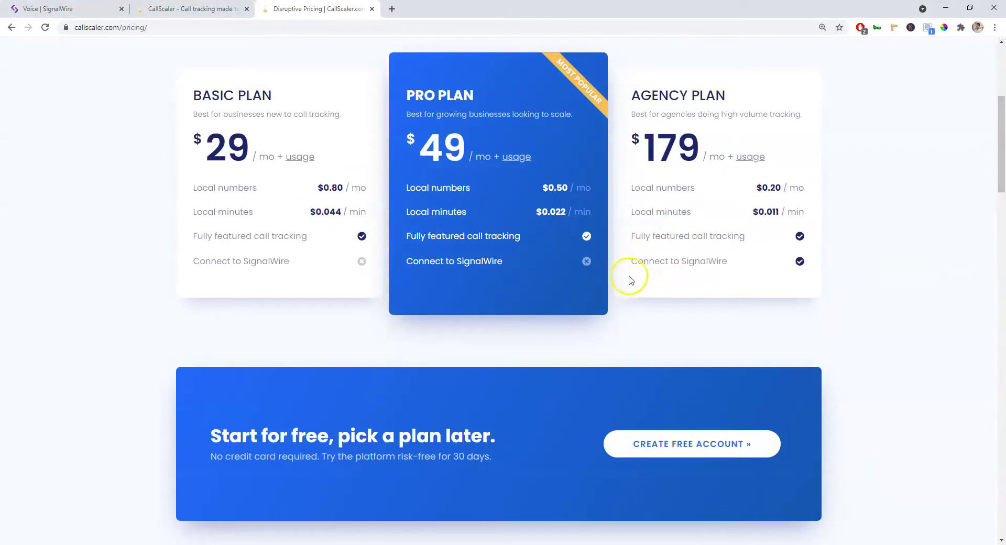
scroll(367, 262, up, 1)
scroll(576, 231, up, 1)
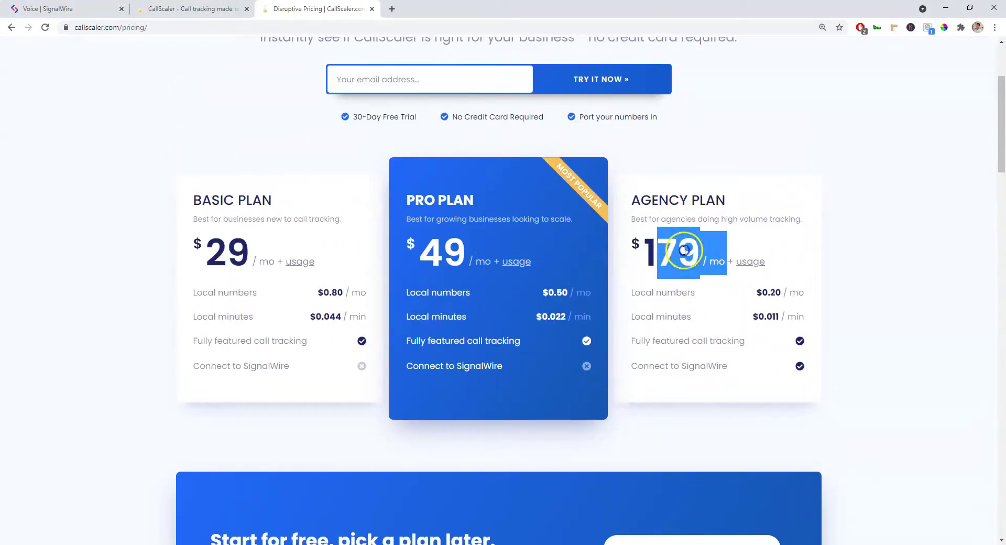
drag(728, 254, 629, 247)
drag(501, 262, 421, 240)
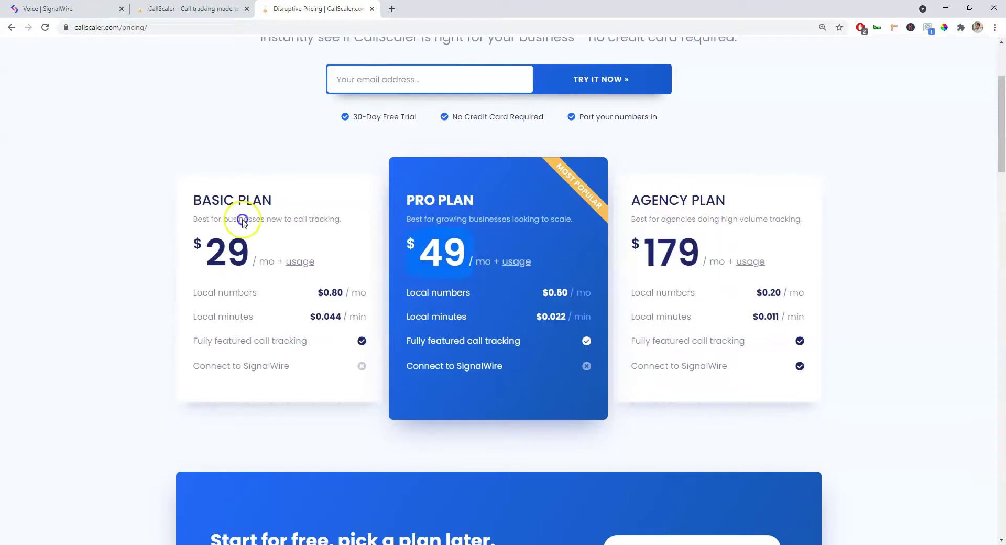
drag(197, 246, 194, 245)
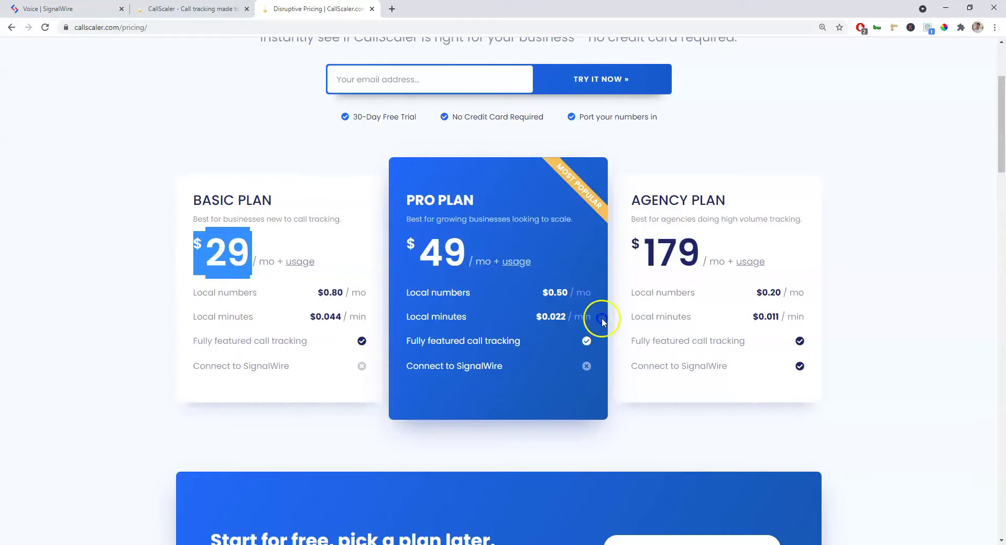
drag(602, 320, 315, 291)
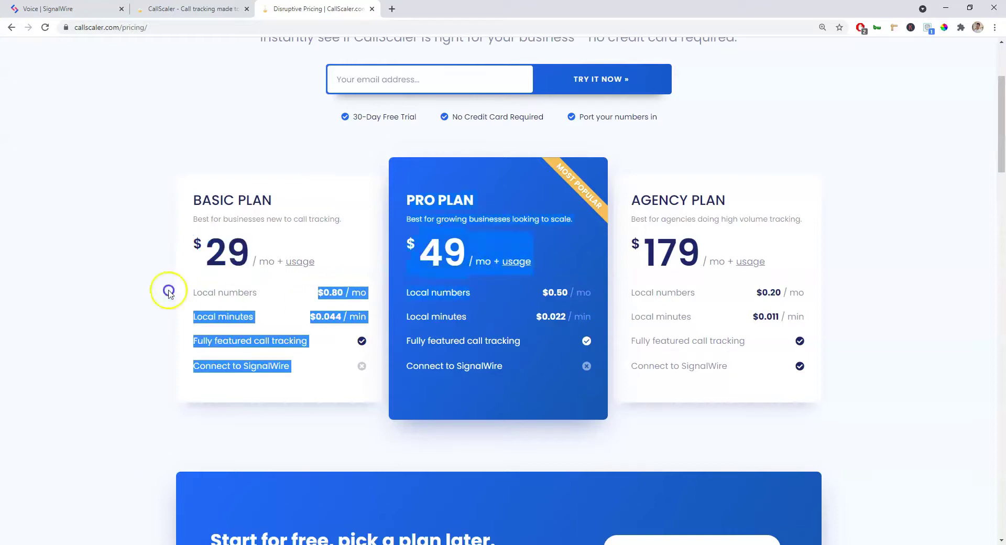
click(310, 327)
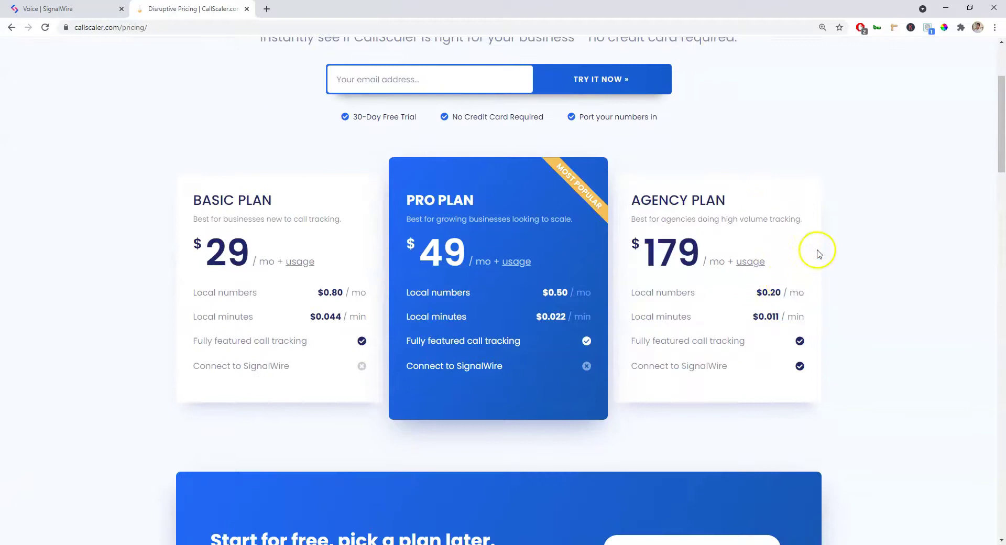
drag(623, 247, 727, 261)
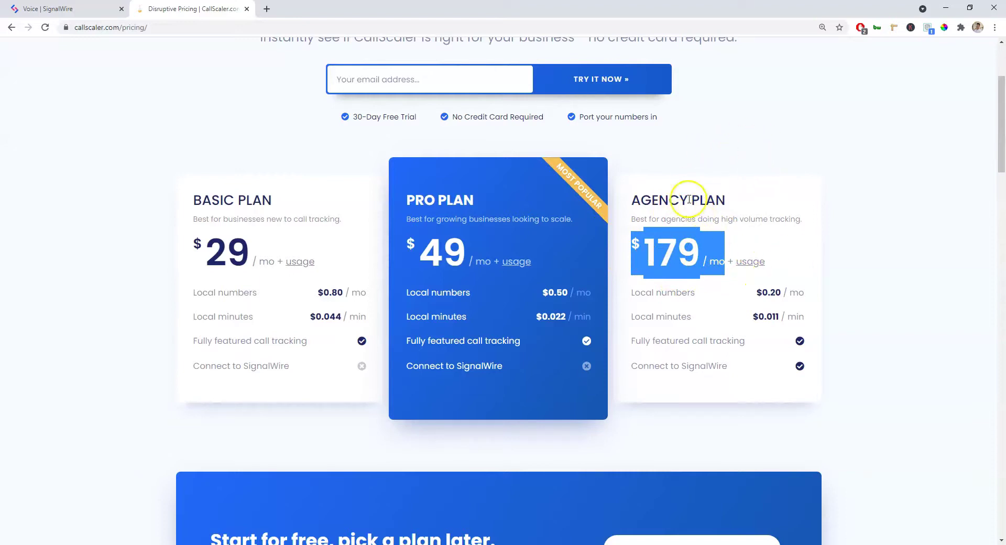
click(679, 239)
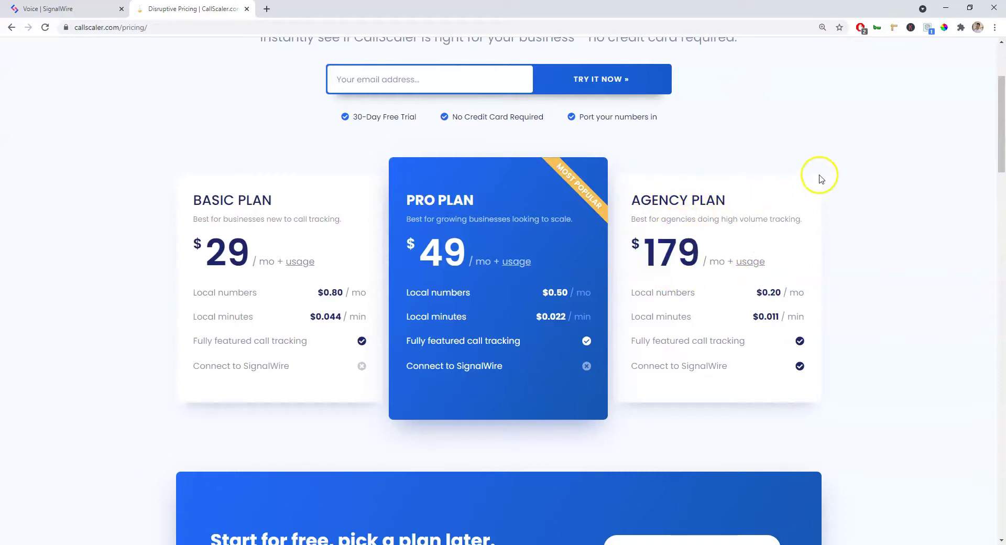
drag(791, 256, 734, 255)
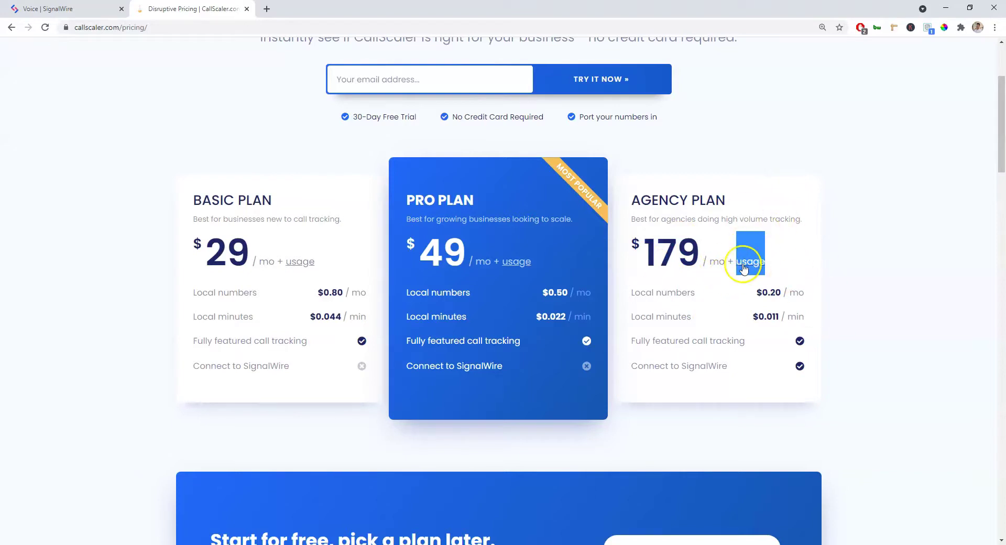
click(684, 314)
mouse_move(750, 261)
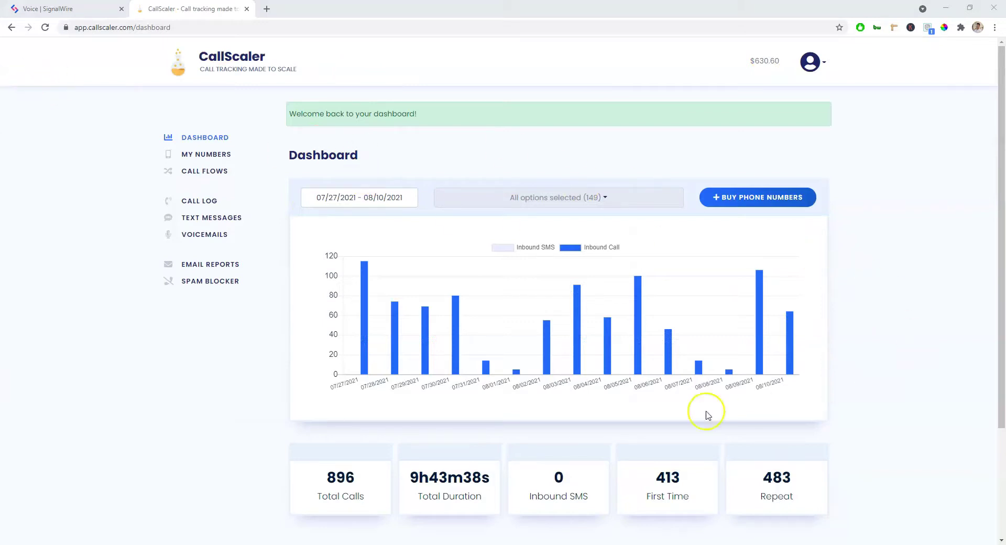
Open the Call Log and scroll through the 08/03–08/10/2021 calls.
scroll(849, 322, down, 1)
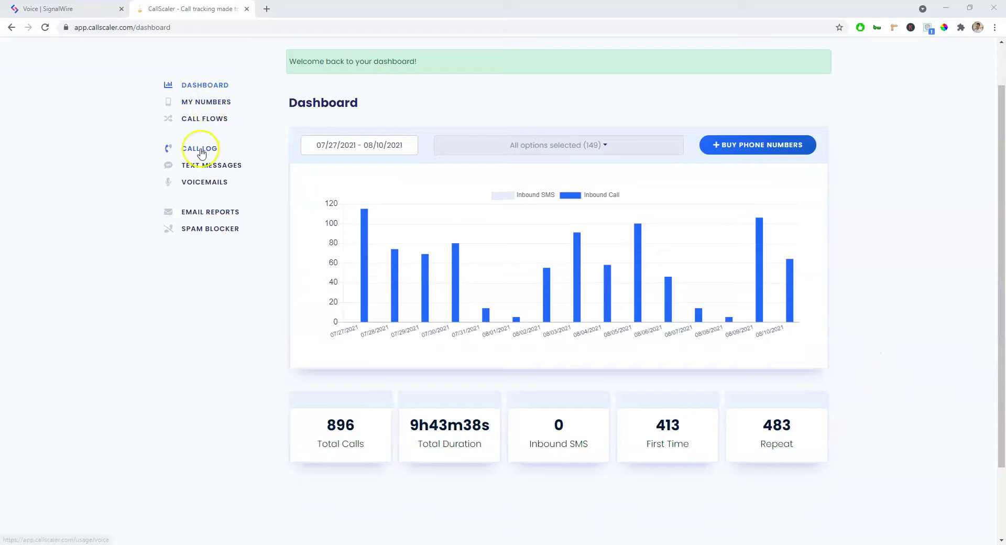
click(201, 151)
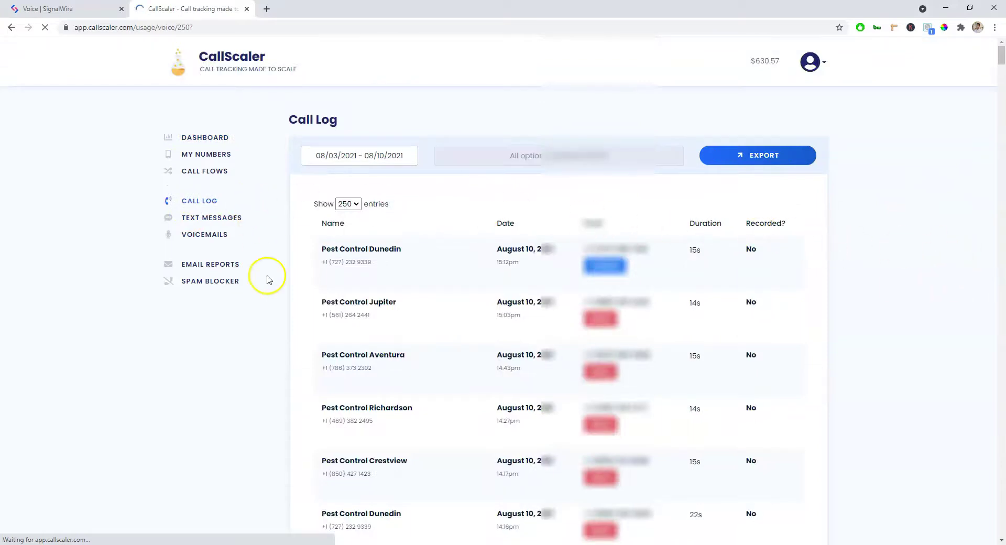
scroll(263, 284, down, 4)
scroll(262, 300, down, 4)
scroll(262, 299, down, 4)
scroll(261, 296, down, 6)
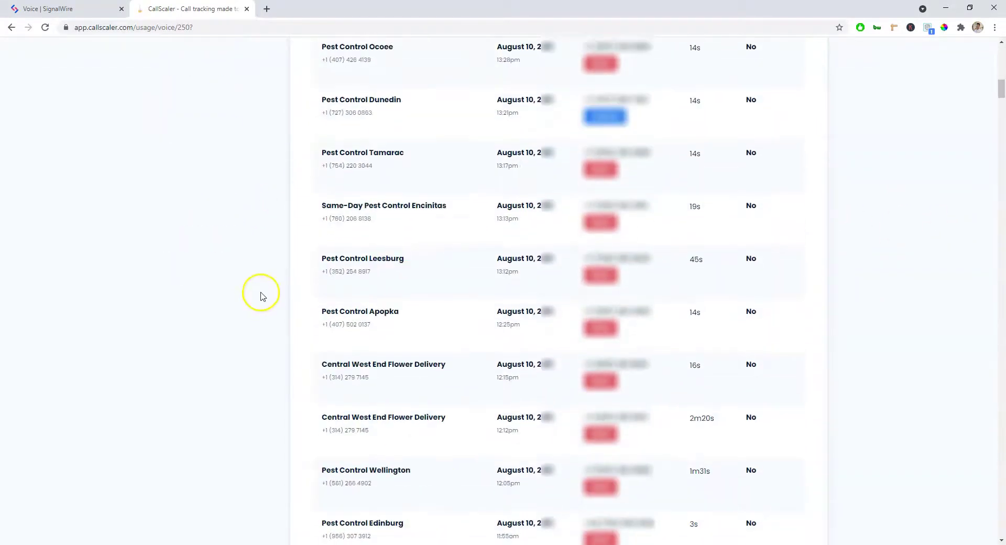
scroll(270, 288, up, 14)
scroll(278, 283, up, 4)
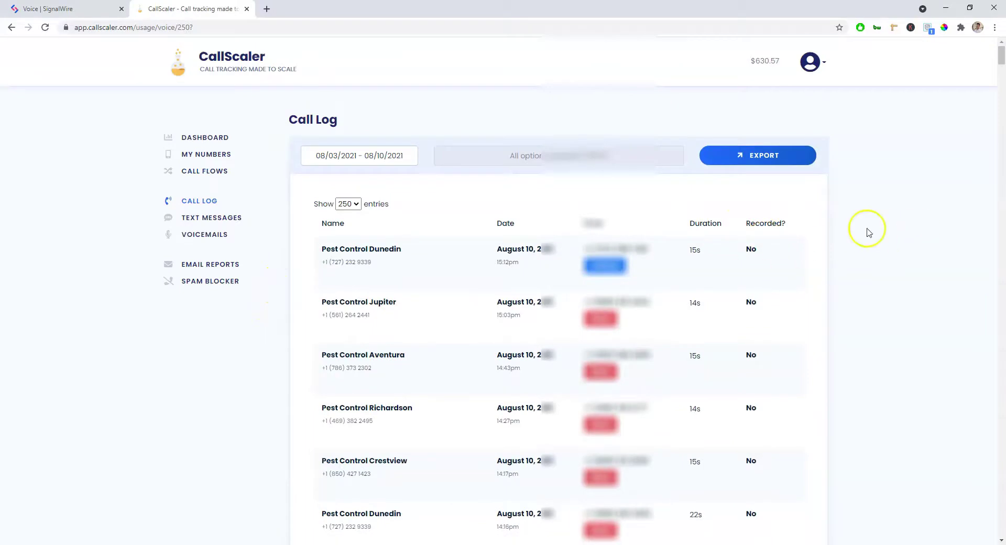
Return to the dashboard (897 total calls), opening and closing Find Phone Numbers unused.
click(200, 137)
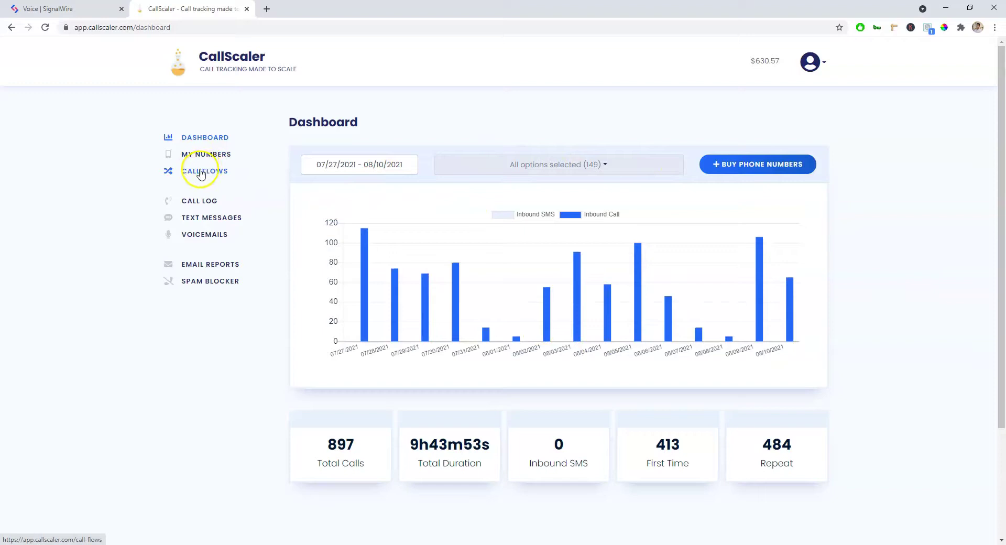
click(750, 167)
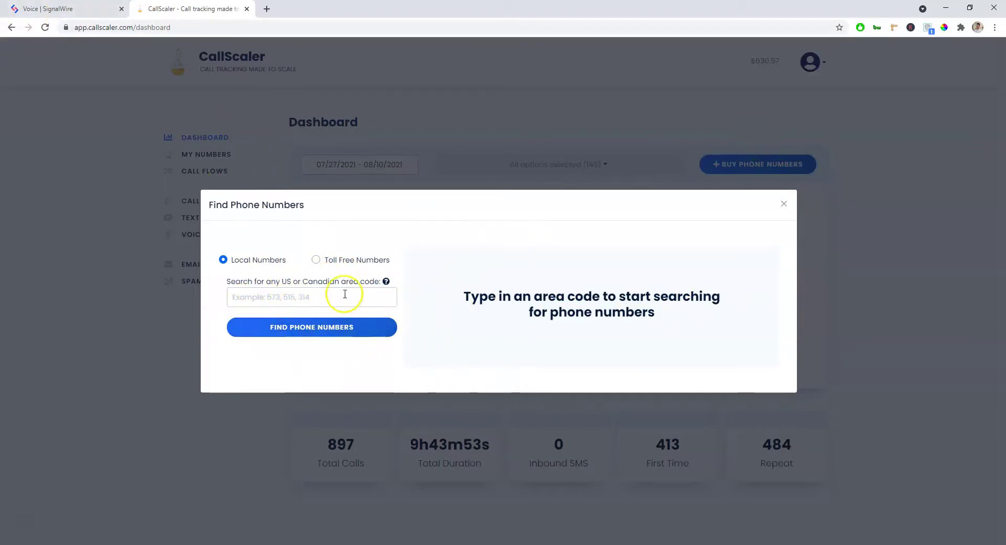
click(813, 107)
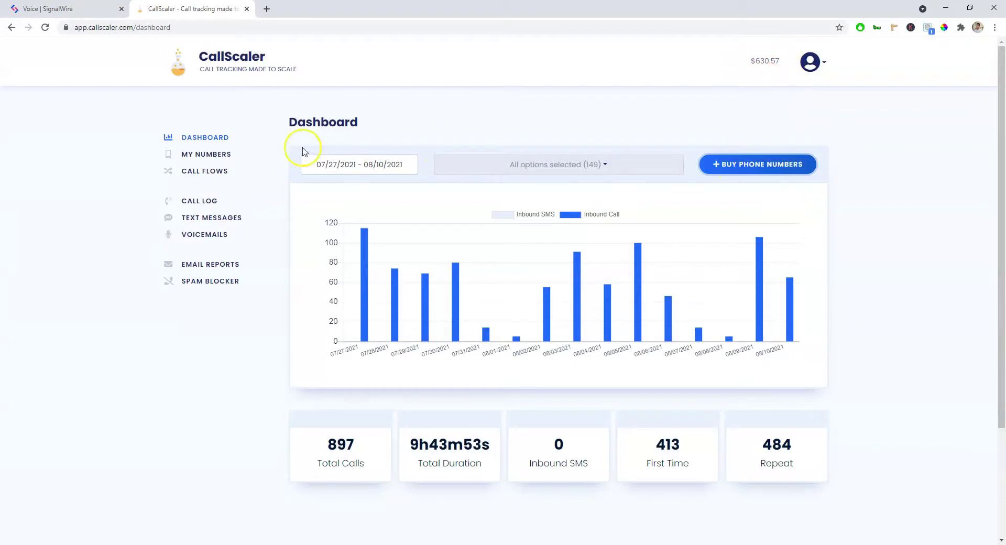
Open the Test call flow for editing, then add and remove a Greeting step.
click(221, 174)
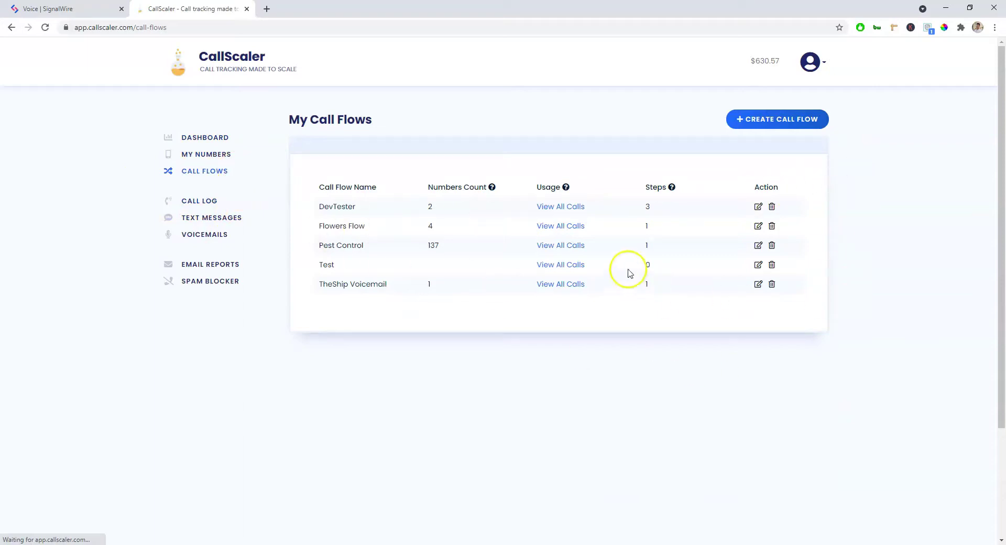
click(759, 265)
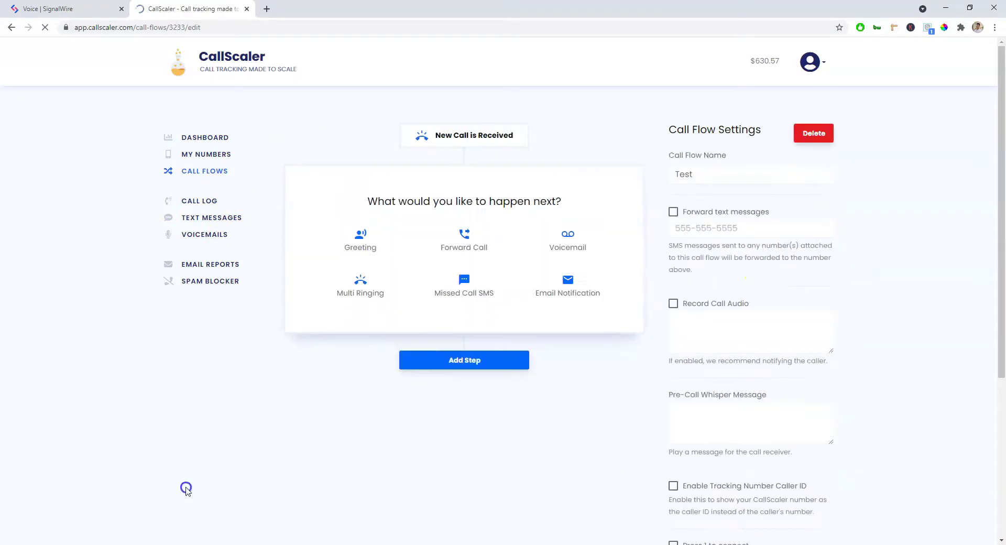
scroll(352, 226, down, 1)
scroll(352, 226, down, 2)
scroll(421, 273, up, 3)
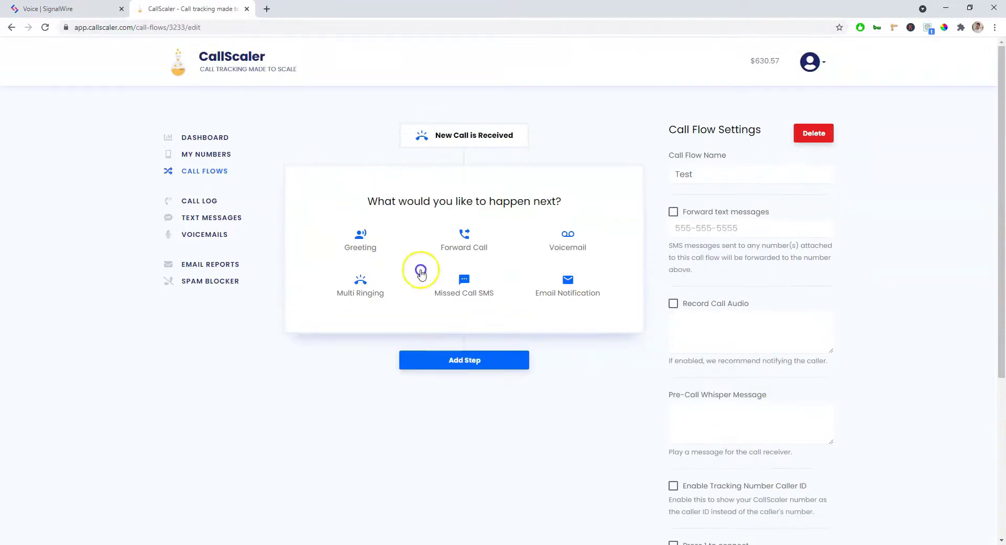
click(357, 241)
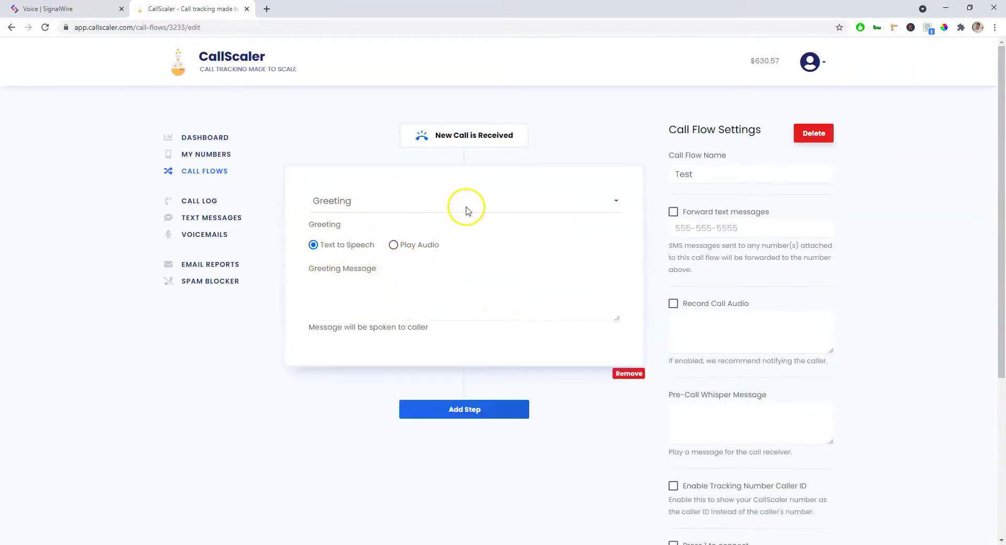
click(644, 379)
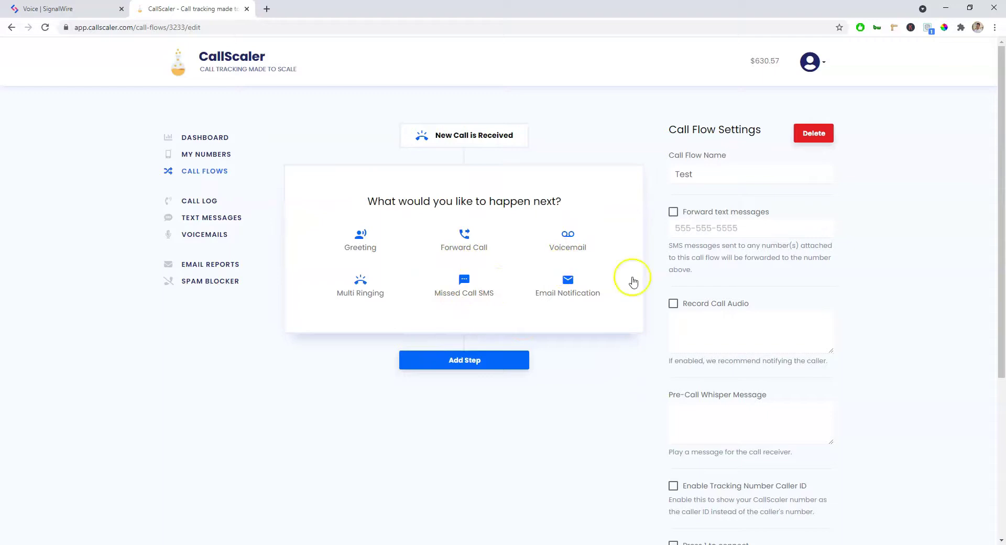
Review the flow's Record Call Audio and Forward text messages settings.
scroll(791, 338, down, 5)
scroll(776, 354, up, 2)
scroll(734, 359, up, 2)
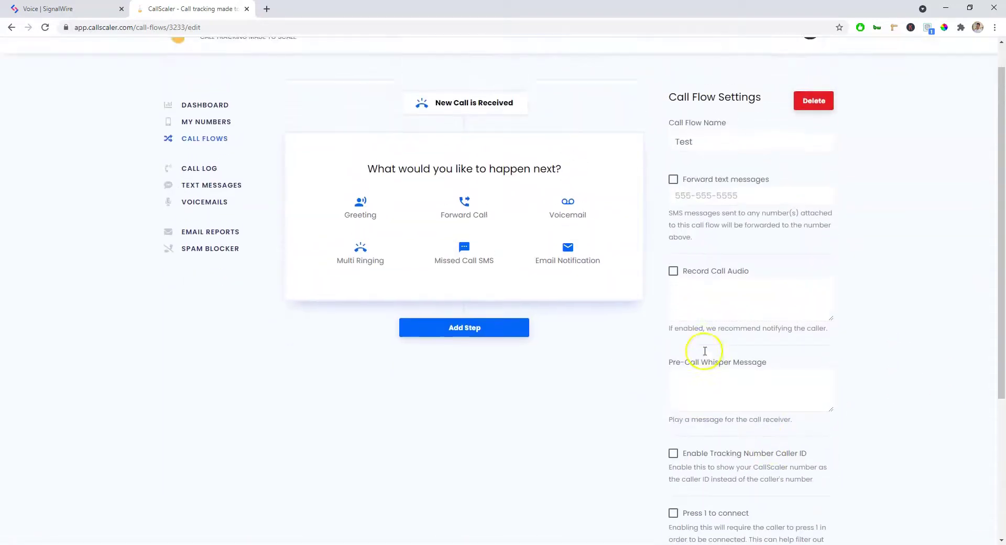
drag(773, 271, 702, 268)
drag(770, 198, 696, 167)
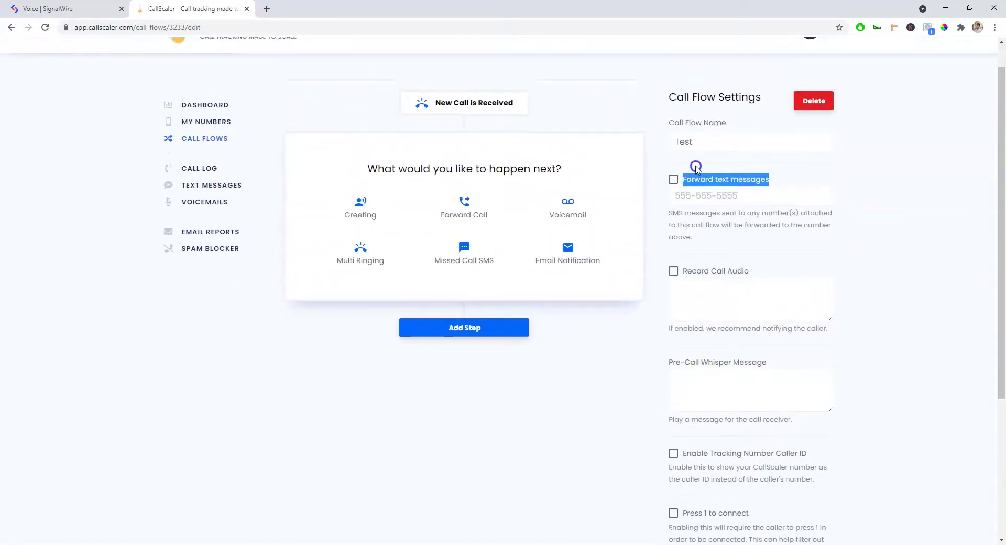
scroll(786, 304, down, 3)
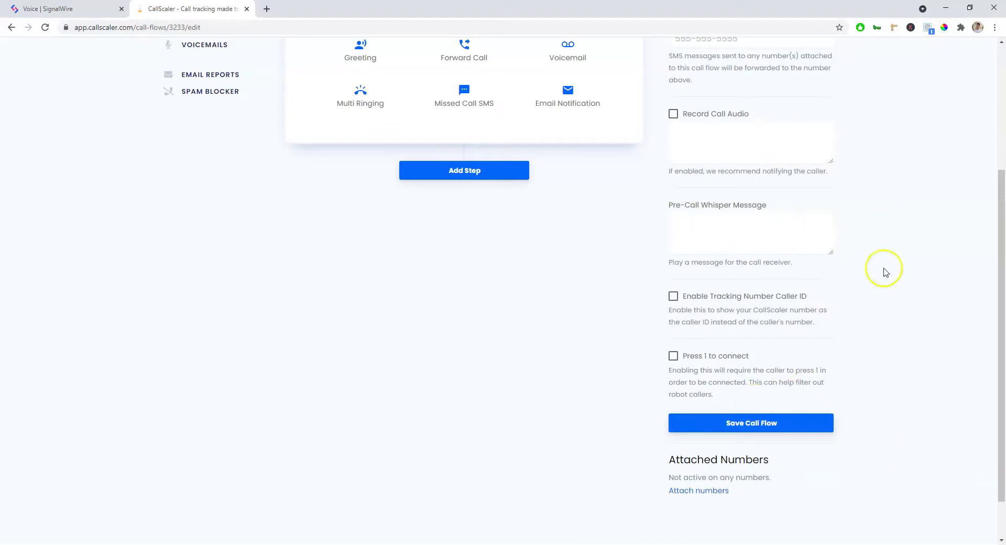
click(781, 358)
scroll(787, 355, up, 1)
scroll(910, 276, up, 3)
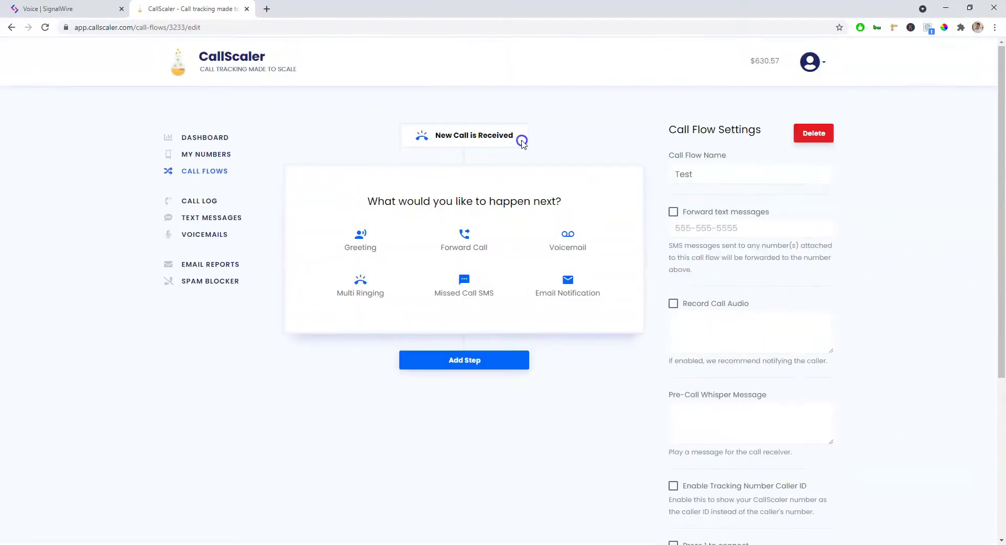
scroll(676, 188, down, 4)
scroll(838, 293, up, 1)
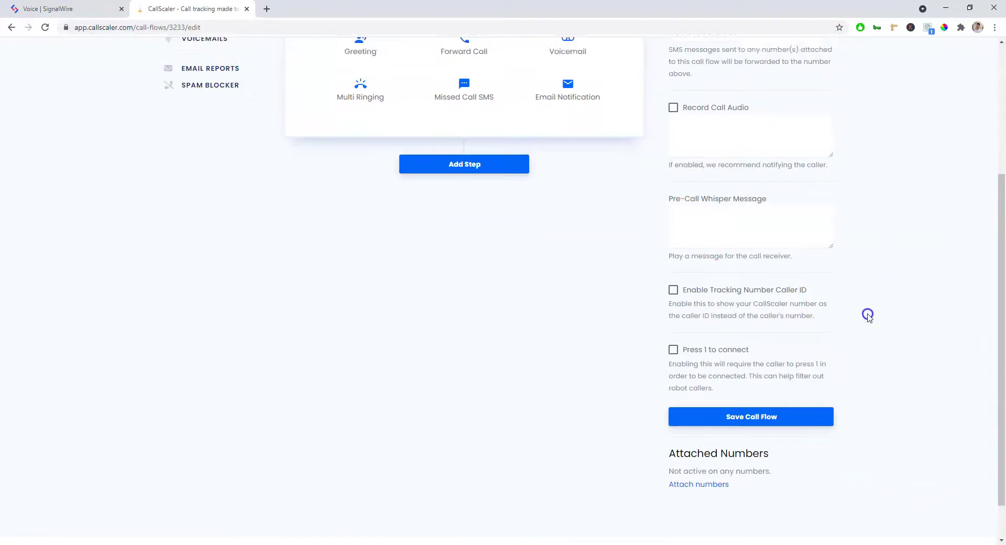
scroll(880, 309, up, 3)
scroll(892, 431, down, 5)
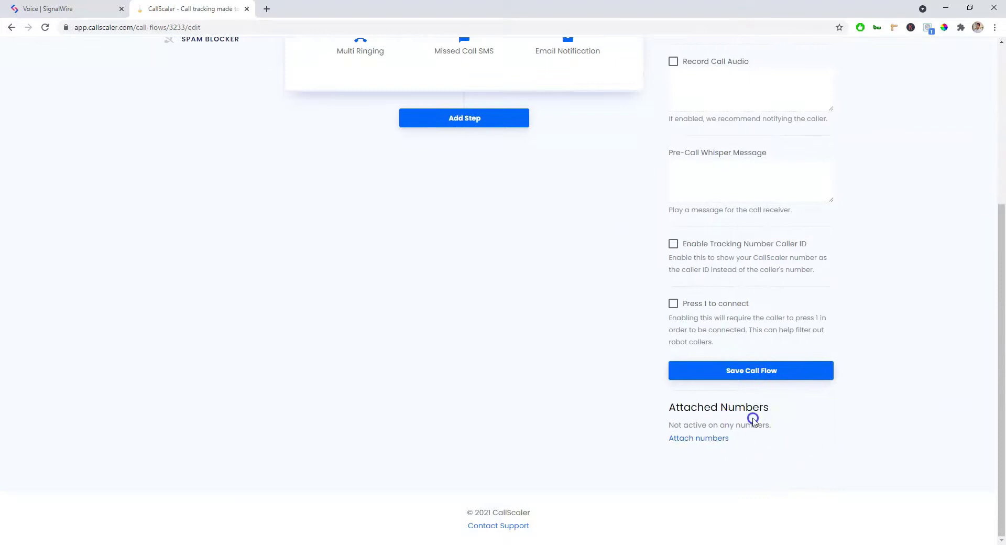
scroll(546, 149, up, 5)
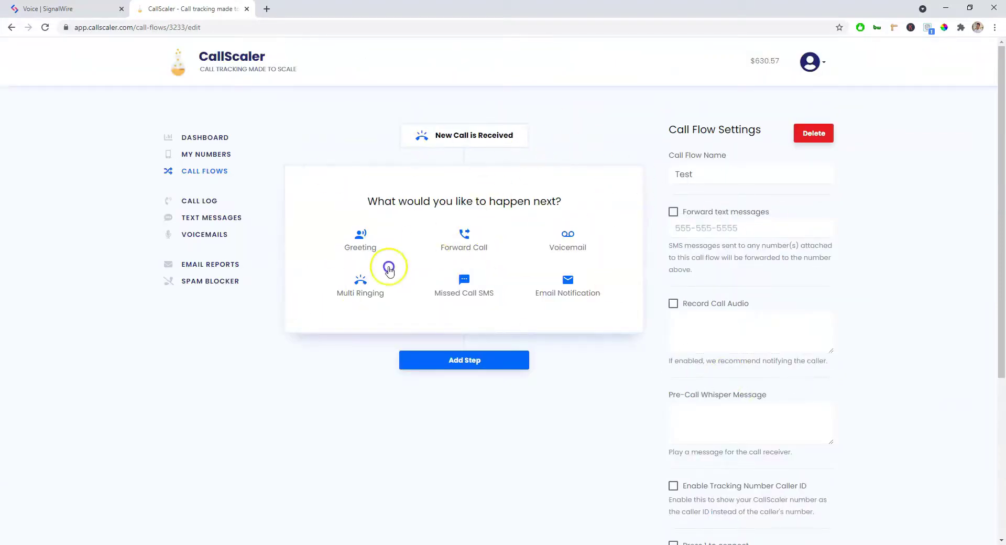
click(465, 249)
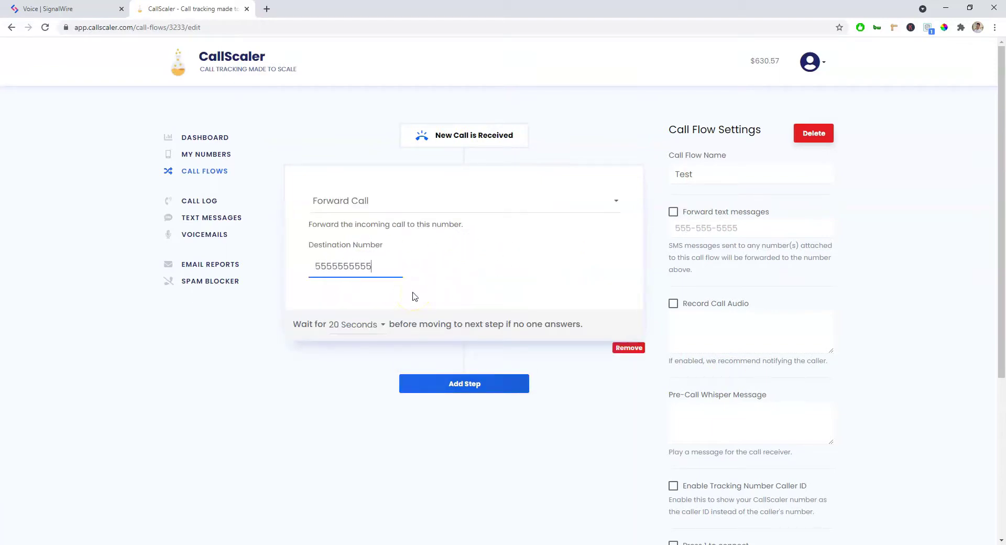
click(424, 382)
scroll(525, 356, down, 3)
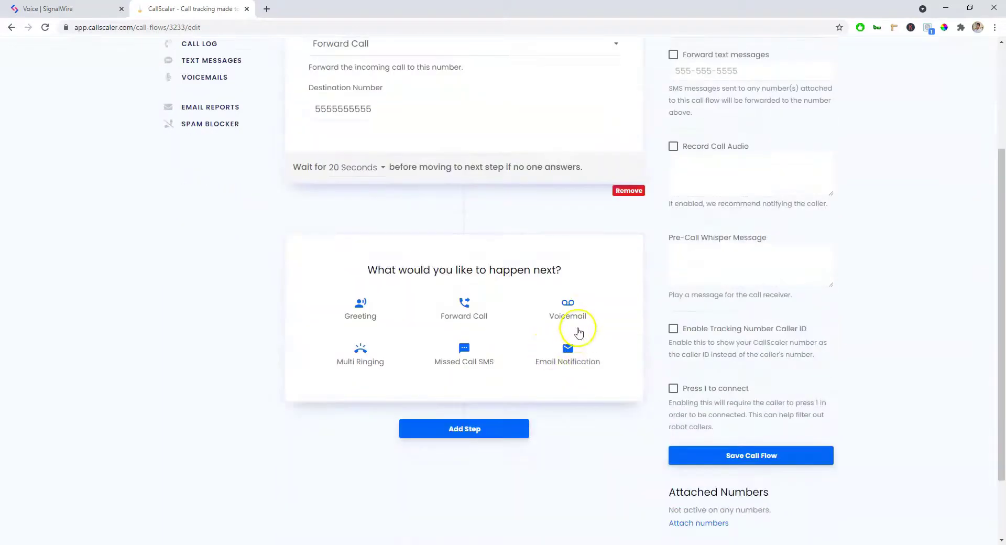
click(577, 324)
Add a Voicemail step and review its greeting and SMS notification options.
click(565, 314)
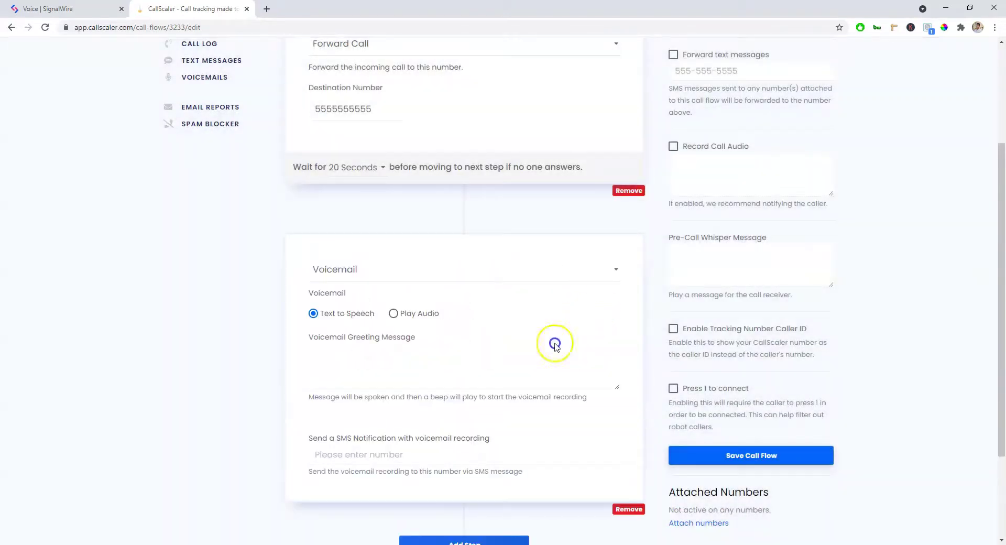
click(376, 363)
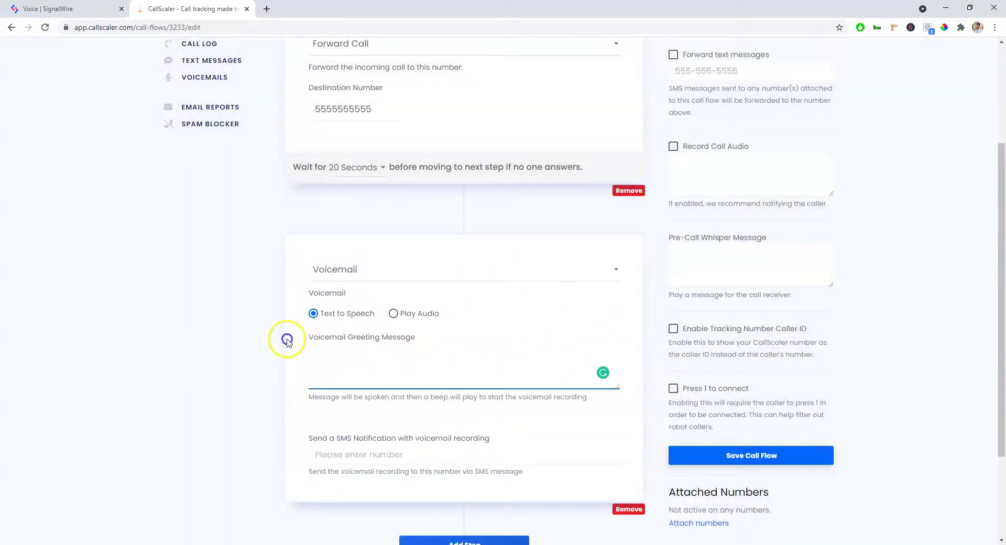
drag(330, 439, 373, 438)
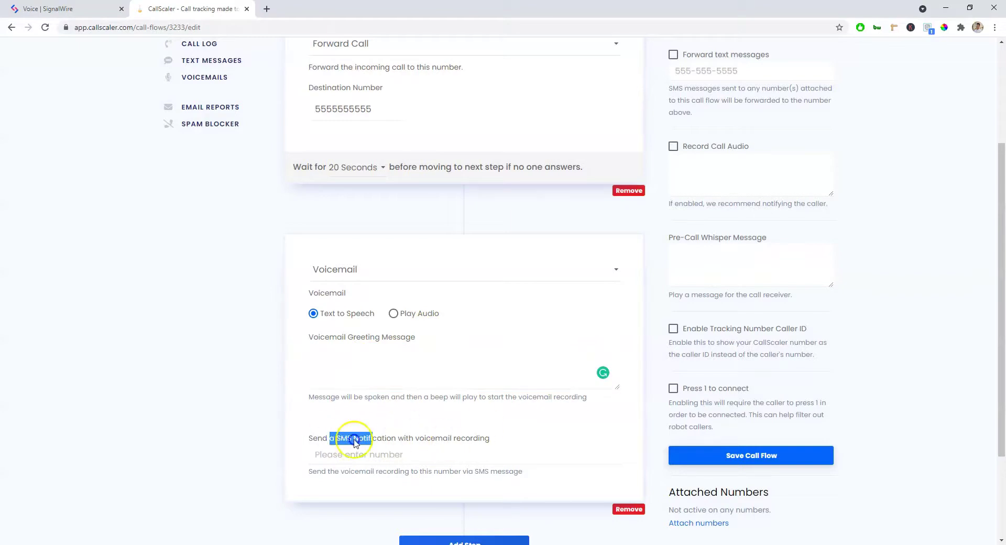
scroll(475, 449, down, 3)
scroll(512, 442, up, 4)
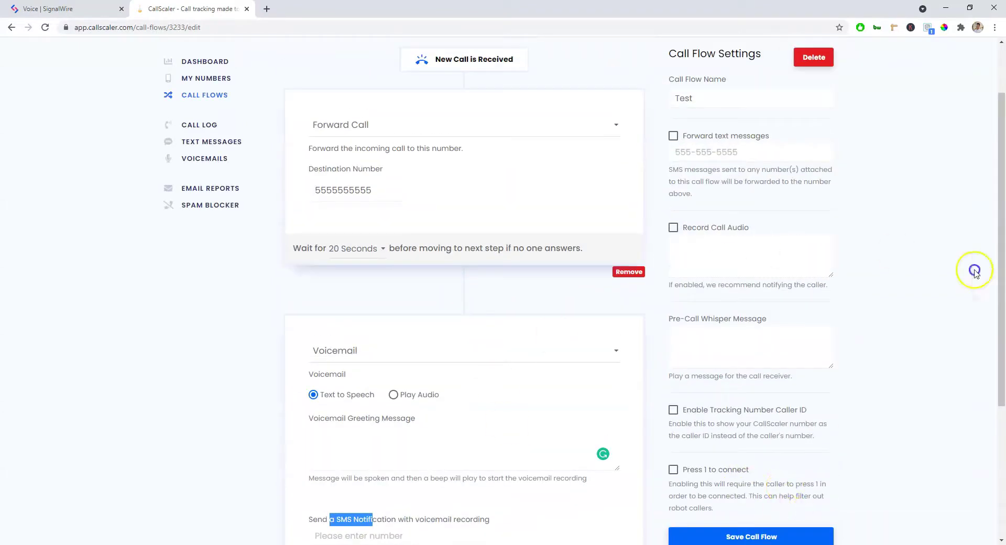
scroll(456, 242, up, 2)
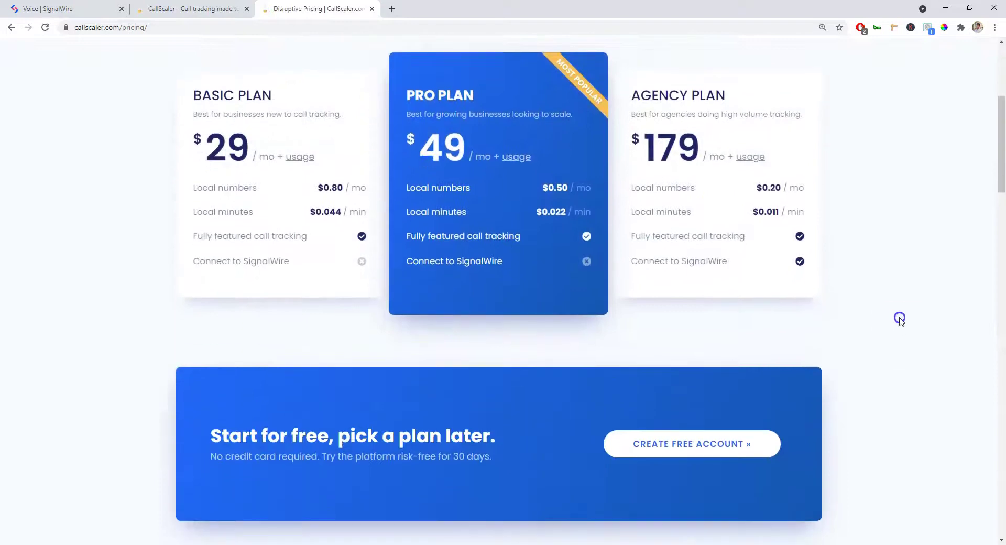
scroll(891, 240, down, 3)
Scroll the pricing page in the new tab, then return to the Test call flow editor.
scroll(891, 240, up, 5)
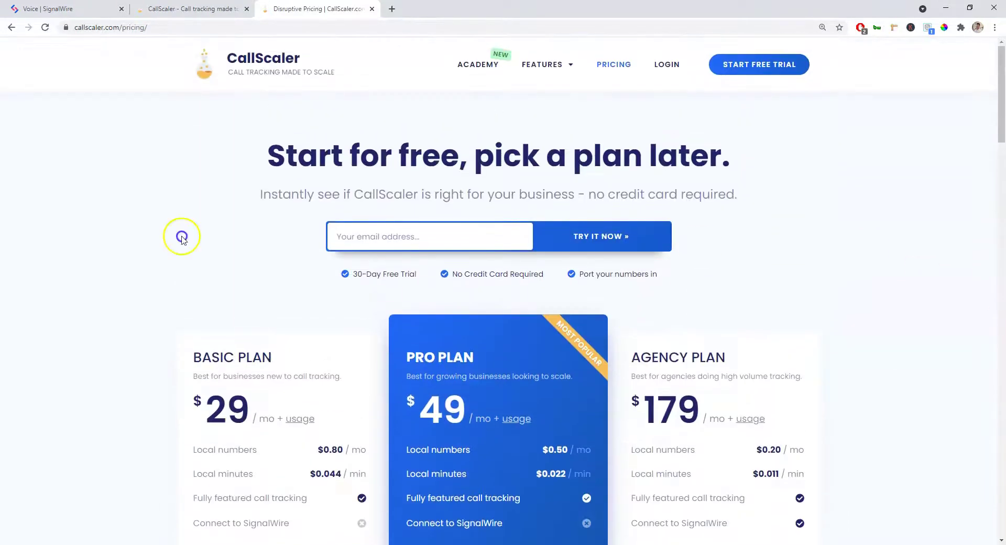
key(ctrl+shift+Tab)
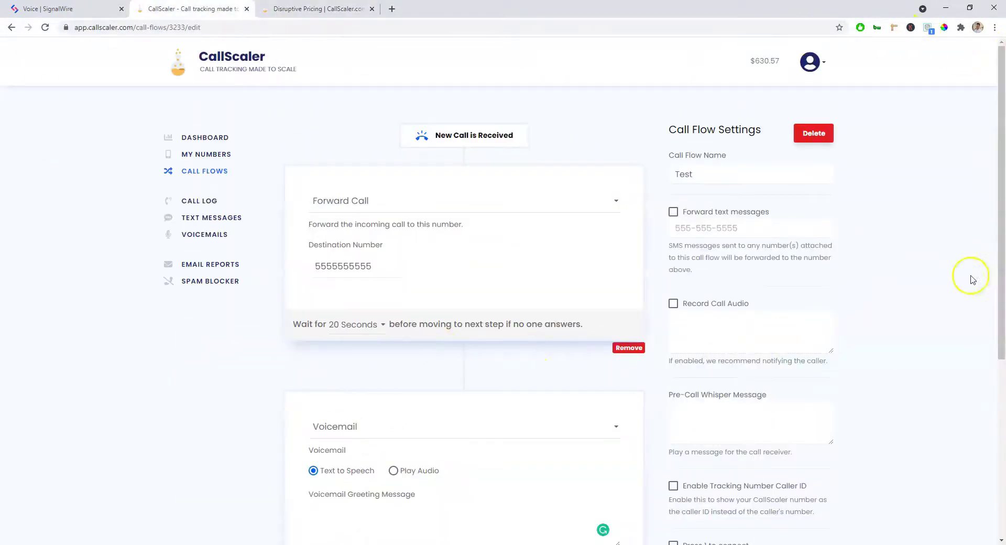